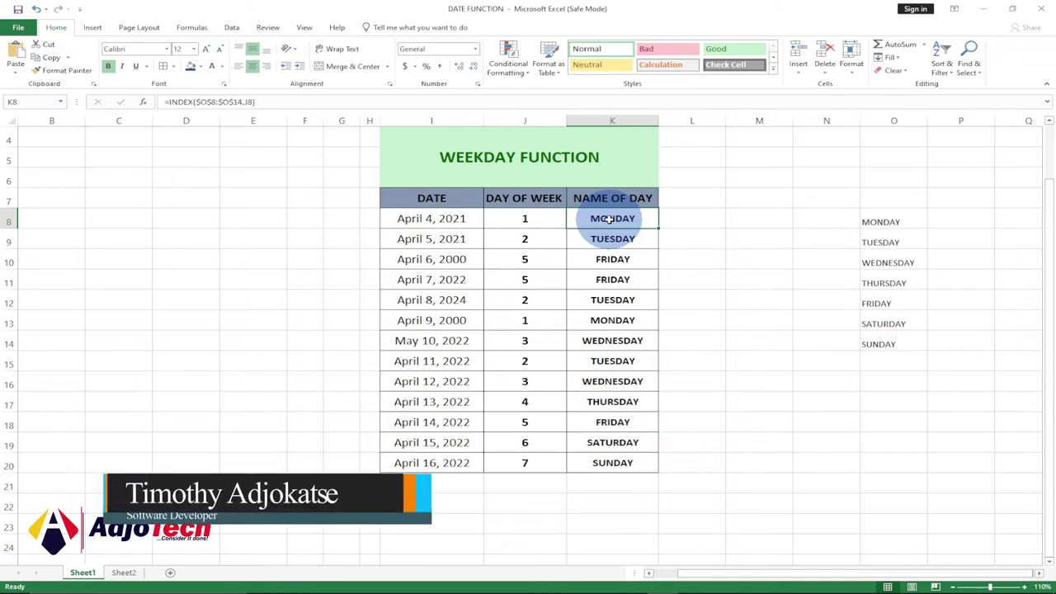
- Review the DAY OF WEEK and NAME OF DAY columns and select the DATE column's dates
click(520, 198)
click(638, 199)
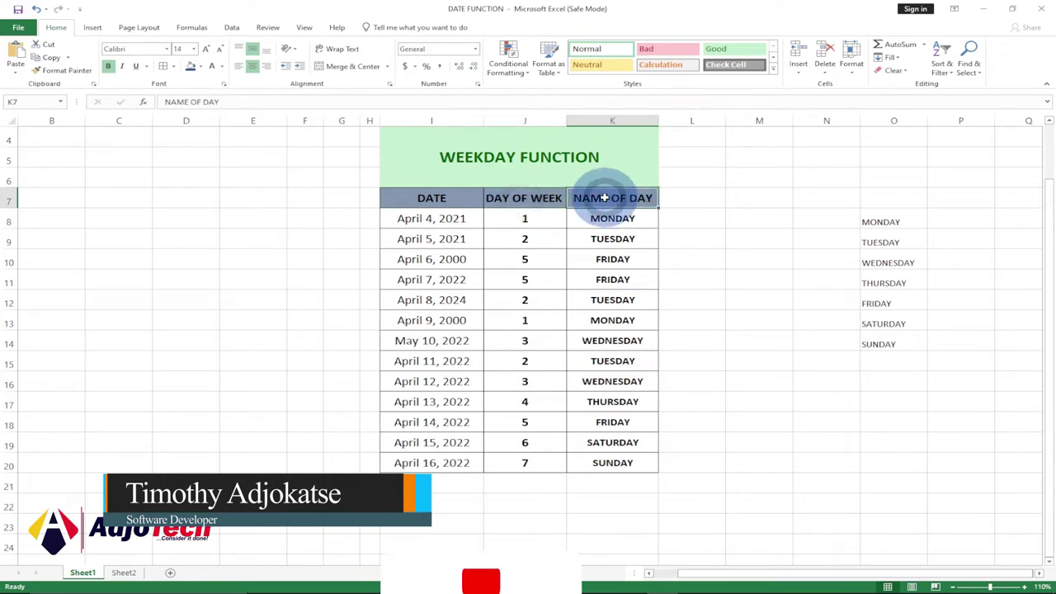
click(422, 220)
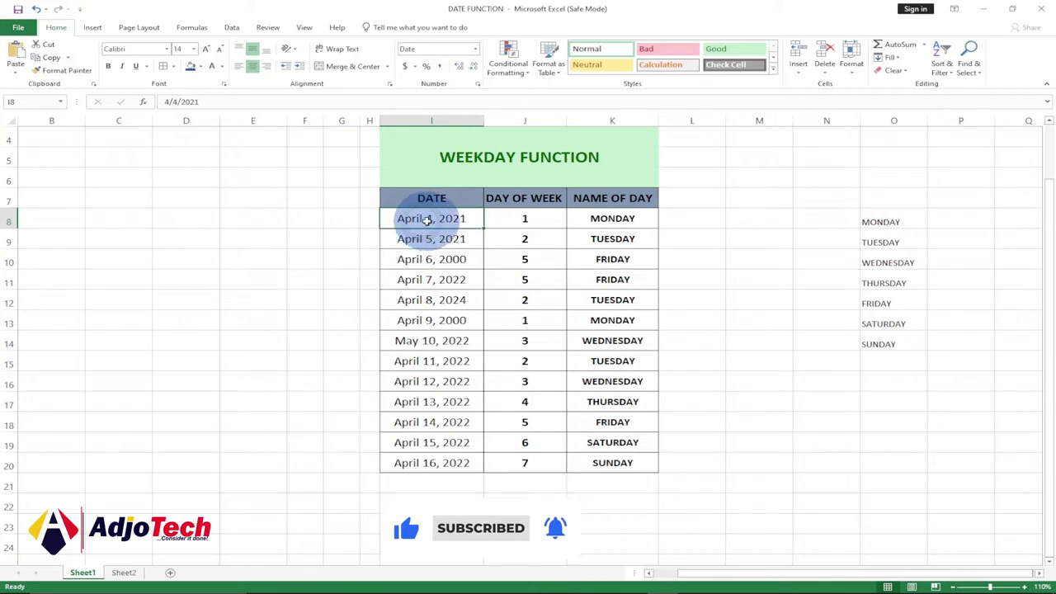
drag(427, 217, 432, 463)
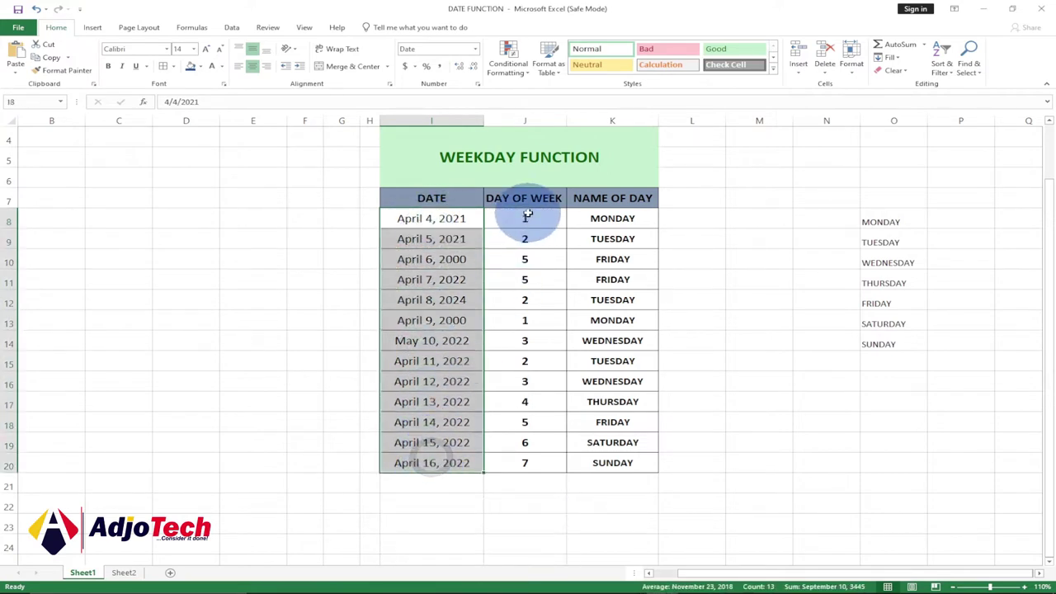
- Change the third date from 4/6/2000 to 4/6/2001 and check its WEEKDAY formula
double_click(439, 259)
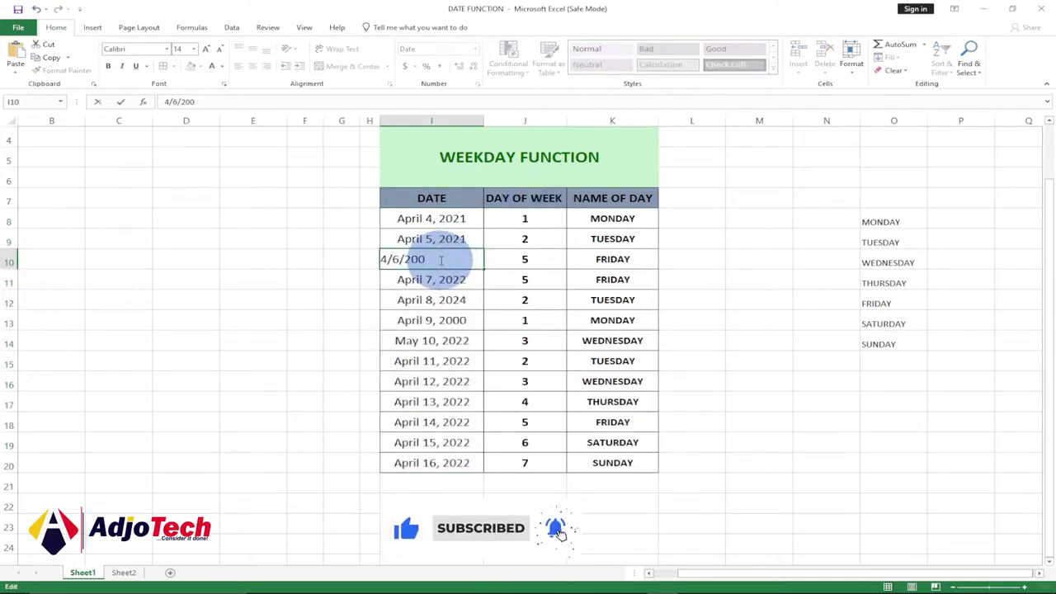
text(1)
key(Return)
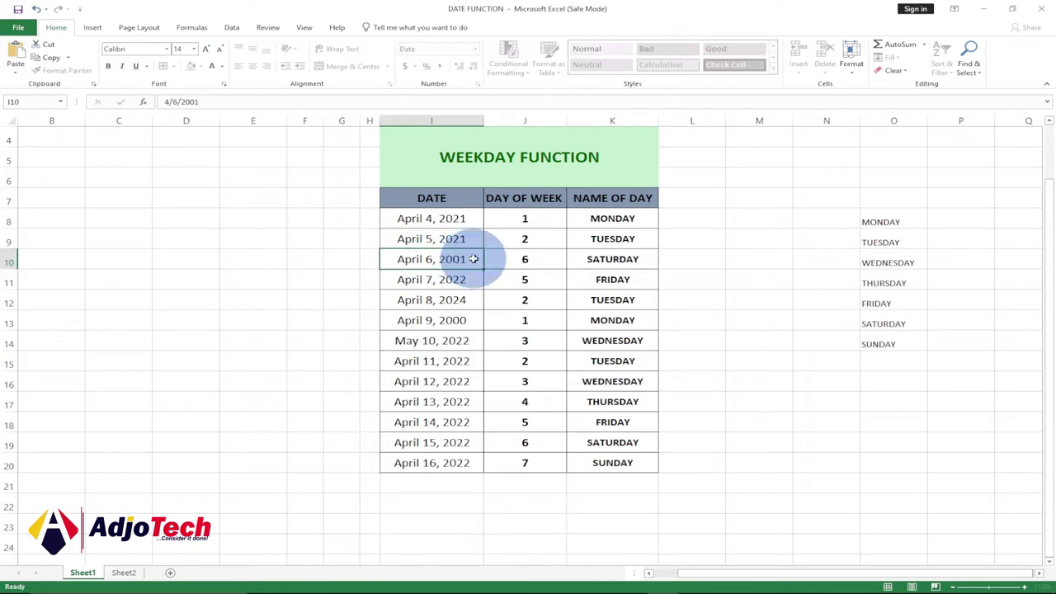
click(520, 259)
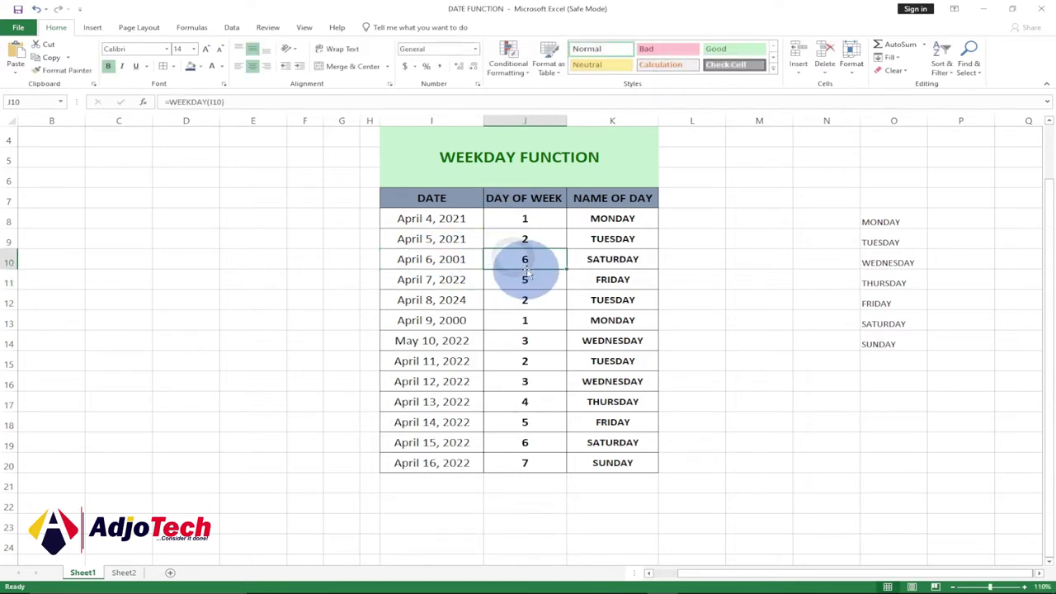
click(448, 259)
click(592, 259)
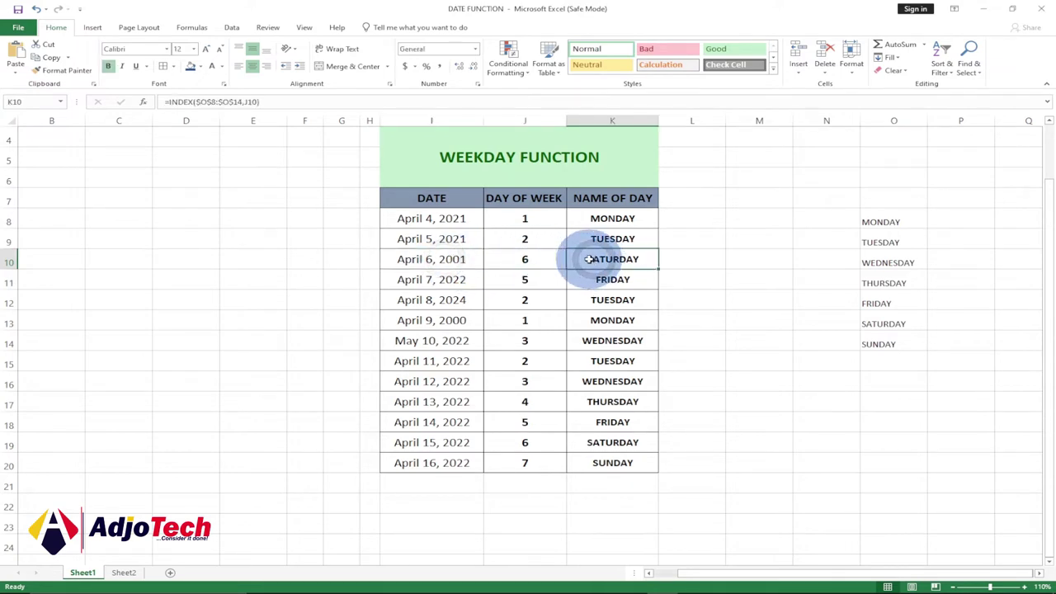
click(893, 222)
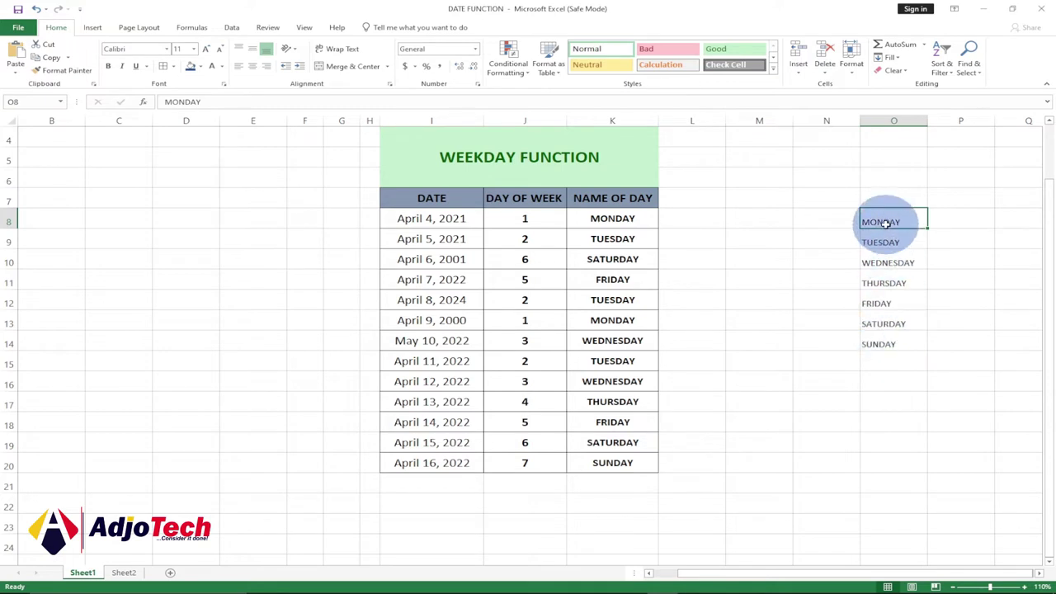
click(883, 343)
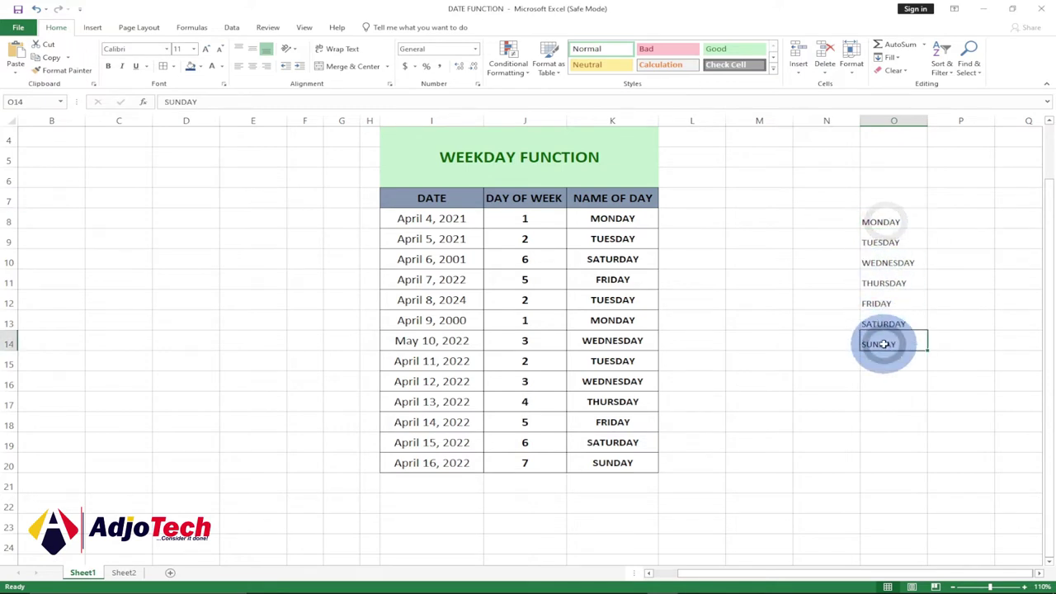
click(888, 221)
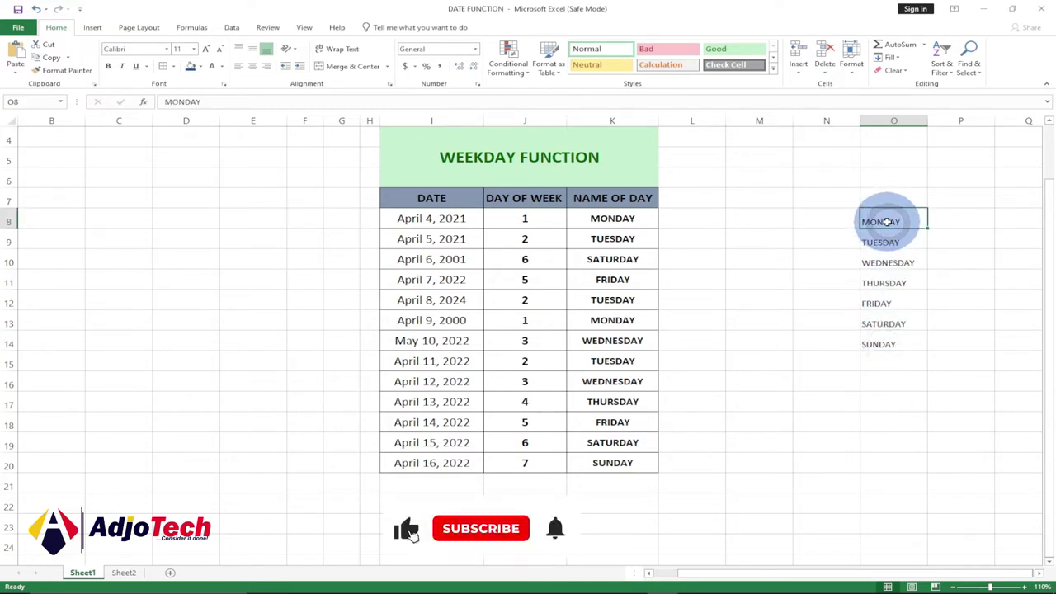
click(527, 218)
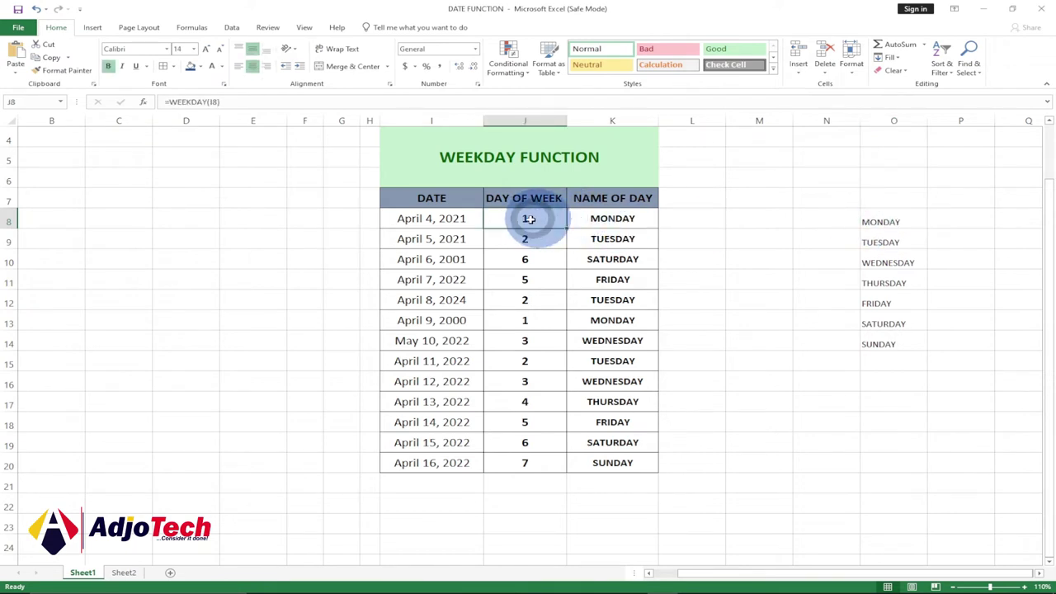
click(879, 343)
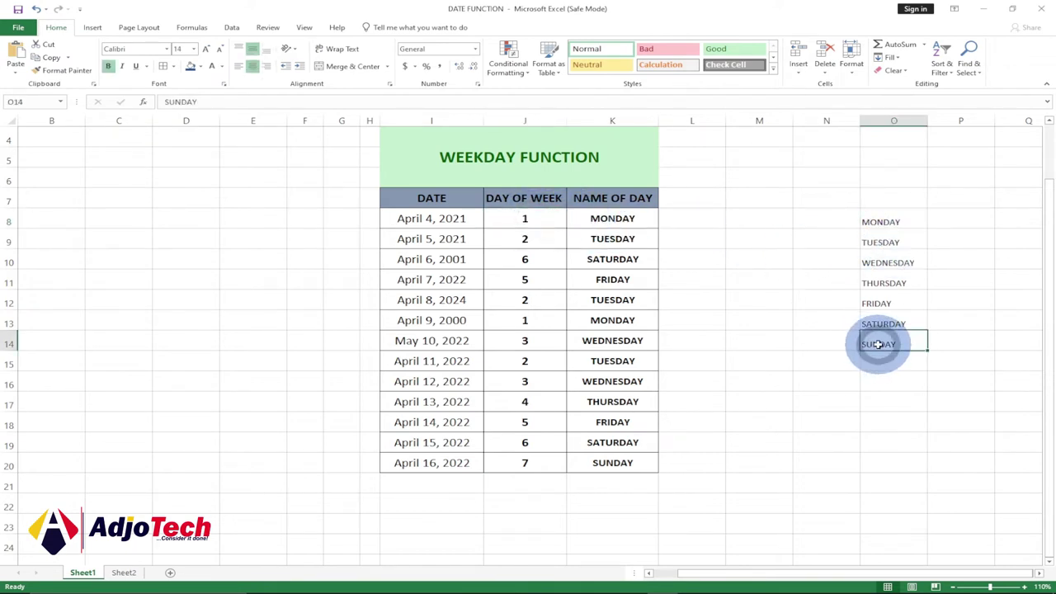
click(524, 462)
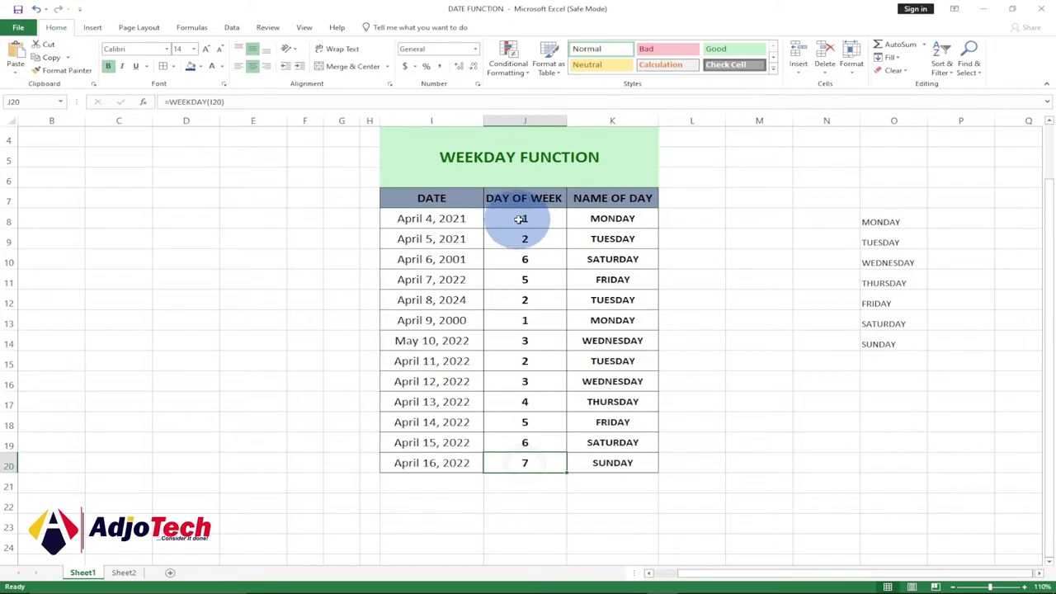
click(603, 218)
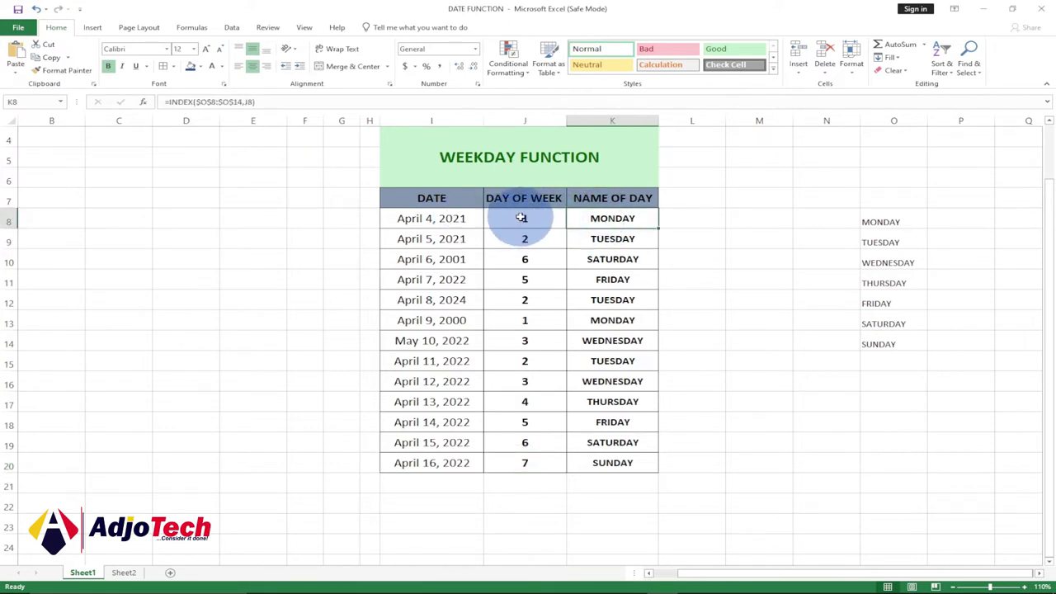
- Delete the day-number results in J8:J20 and the #VALUE! errors in K8:K20
drag(521, 217, 521, 462)
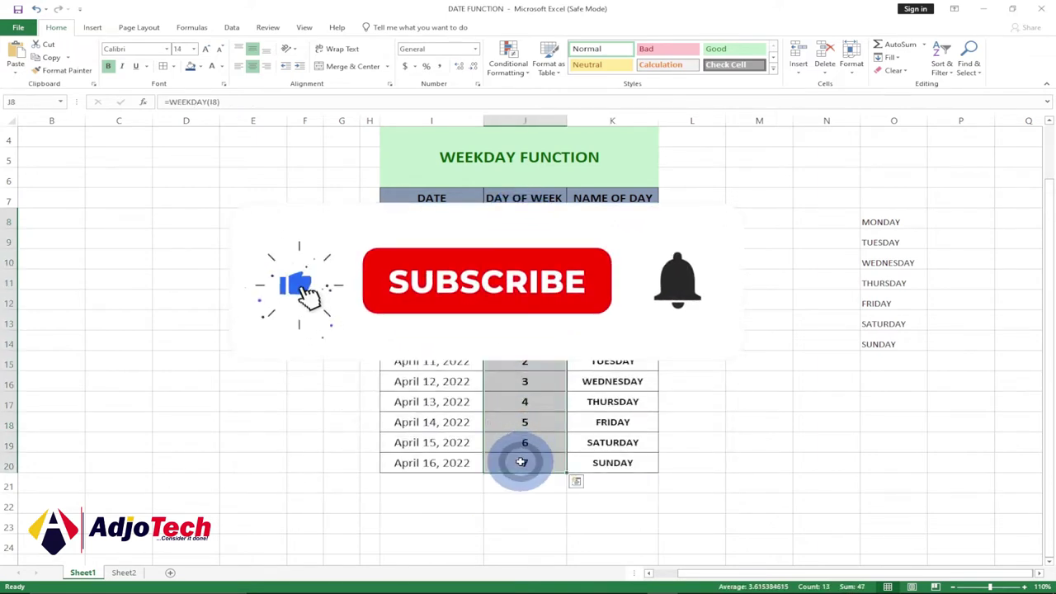
key(Delete)
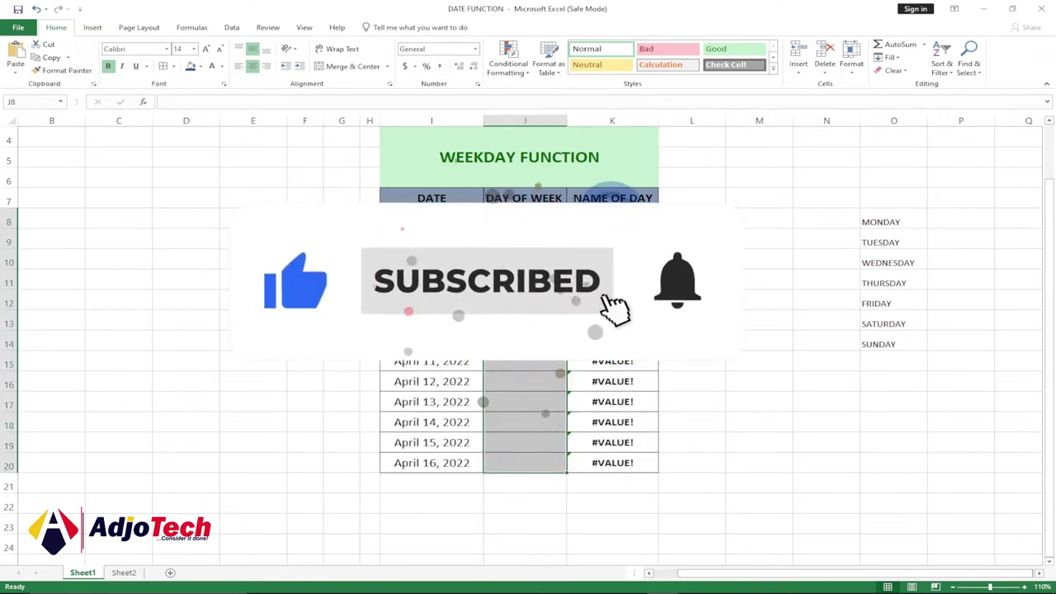
drag(611, 216, 607, 460)
key(Delete)
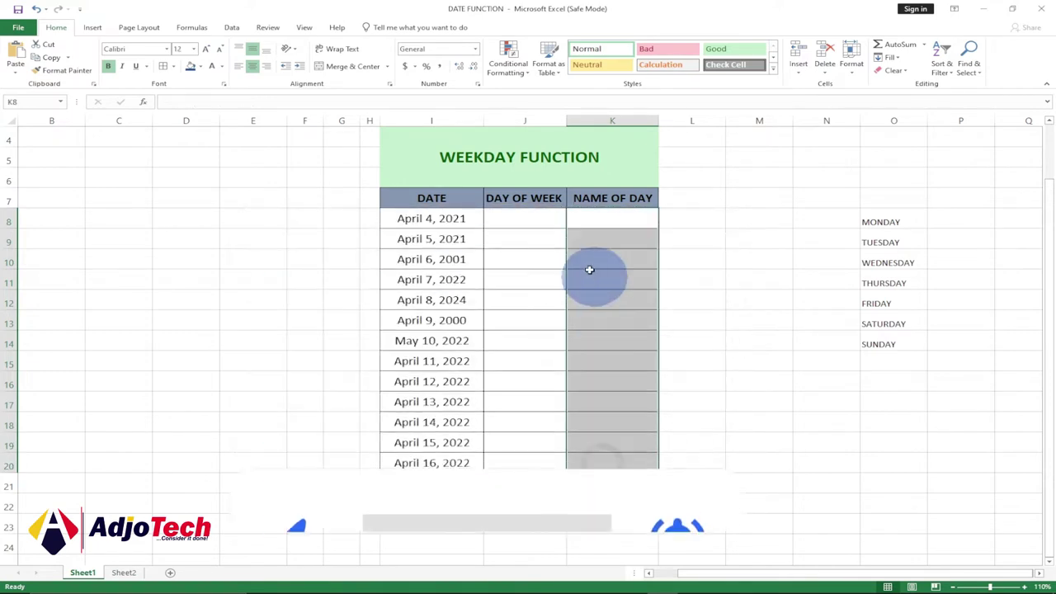
click(513, 215)
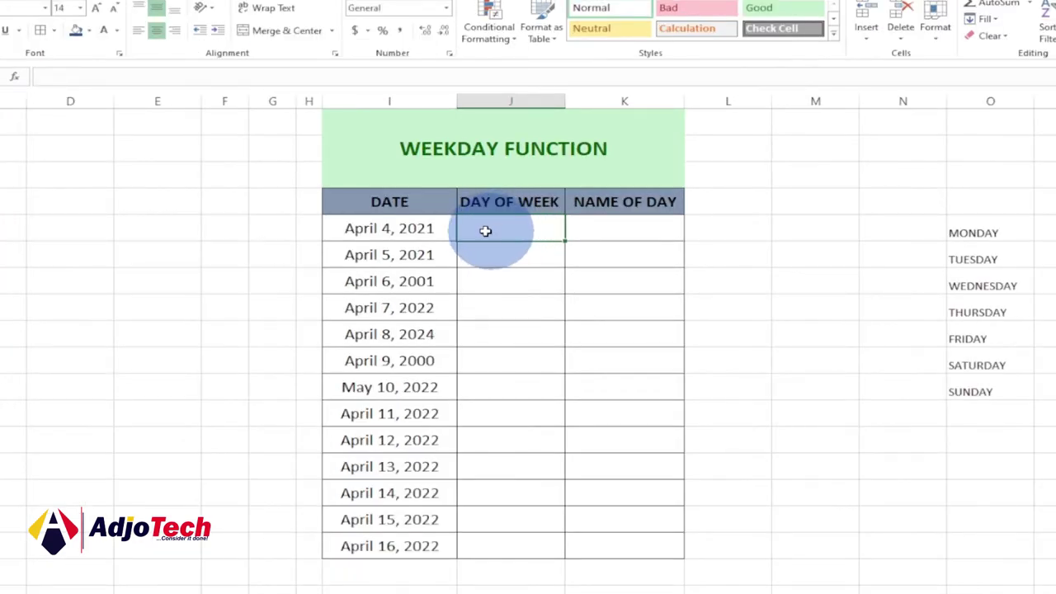
- Enter =WEEKDAY(I8) in J8, giving 1, and fill it down to J20
double_click(499, 230)
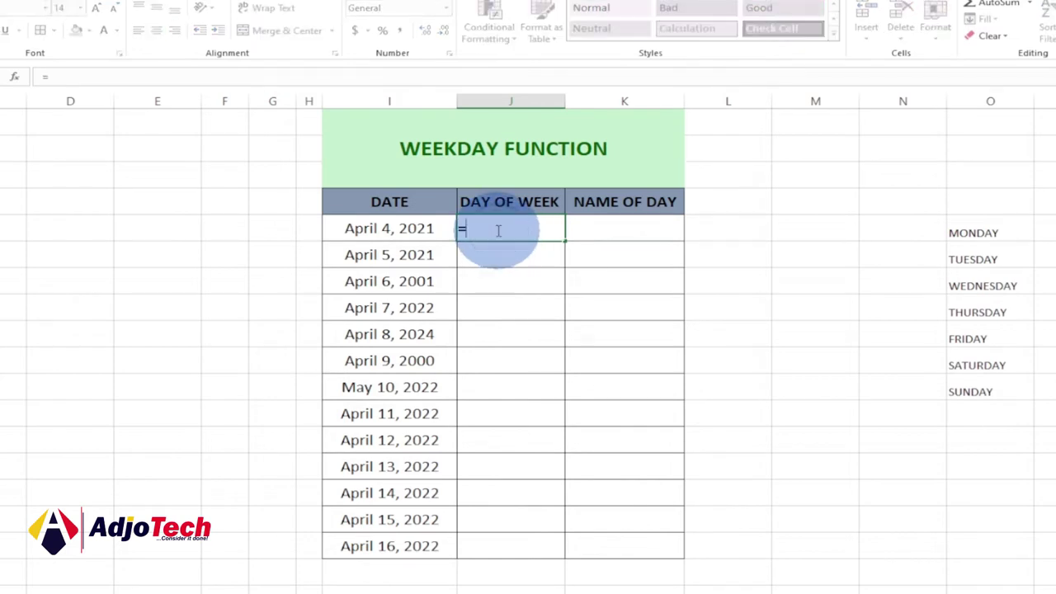
text(=we)
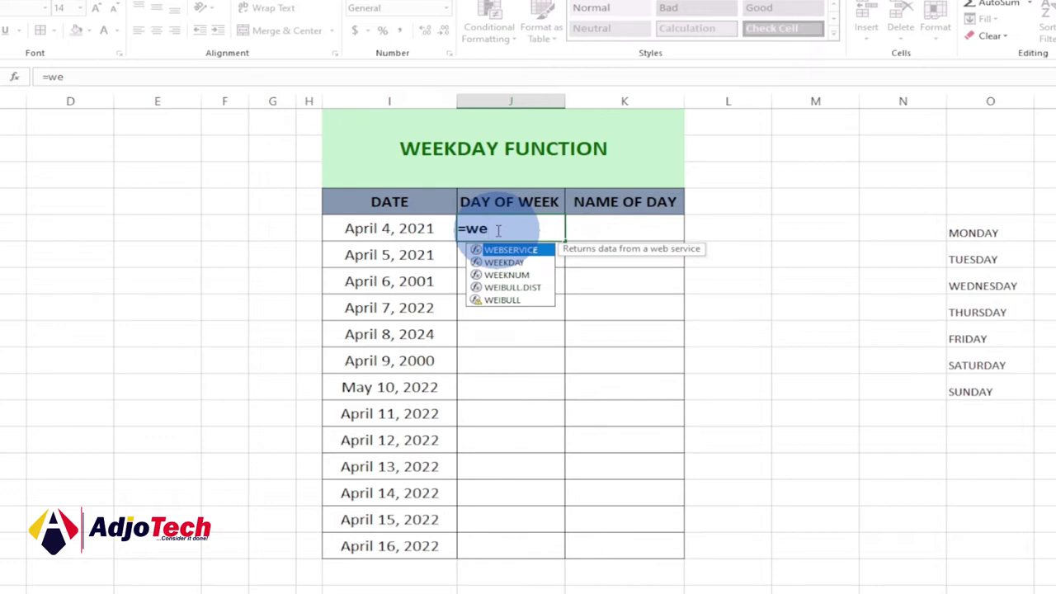
key(Down)
key(Tab)
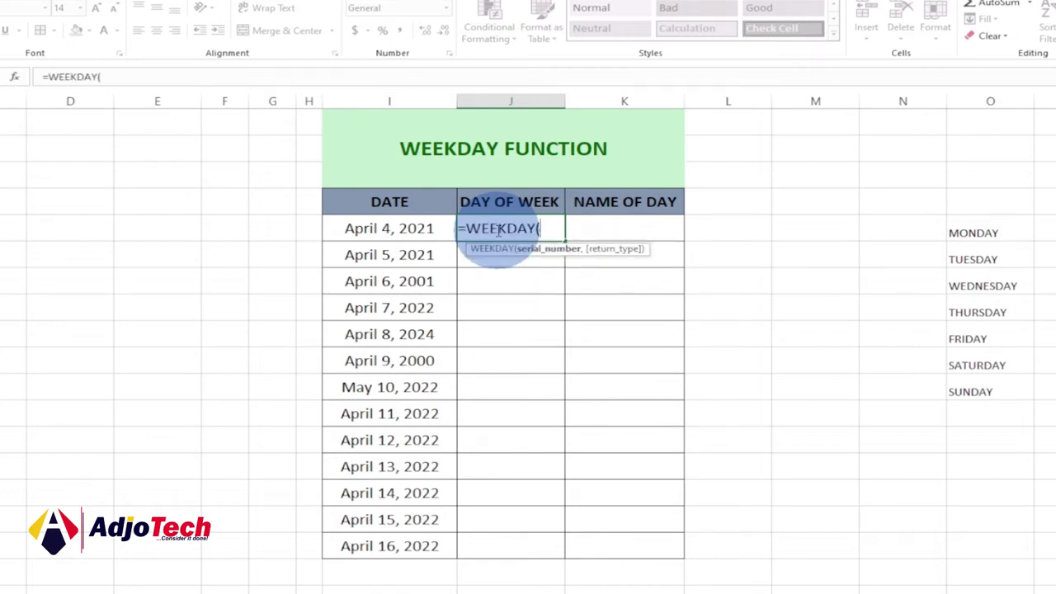
click(368, 230)
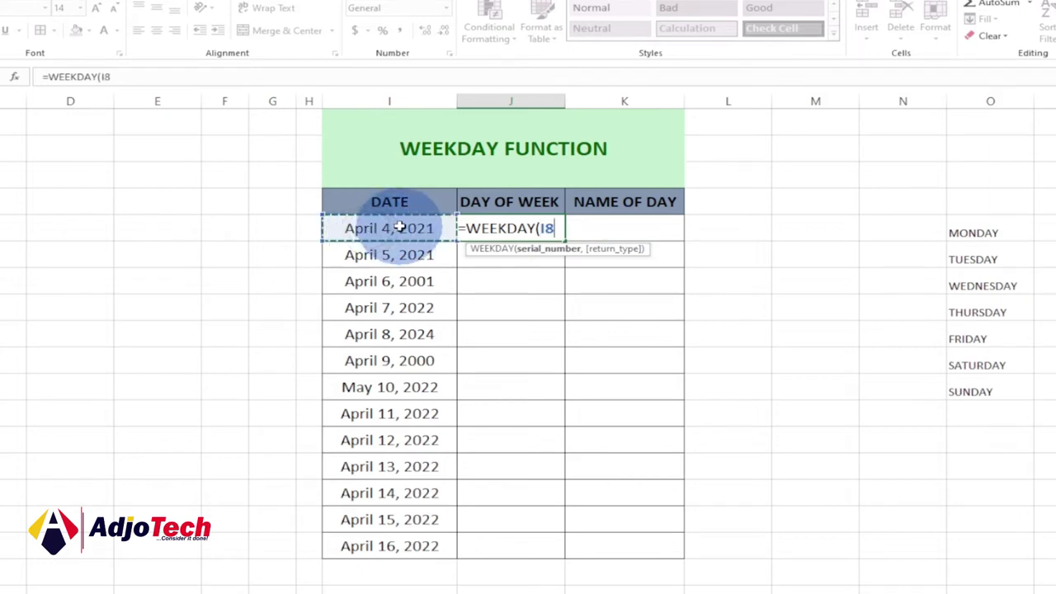
text())
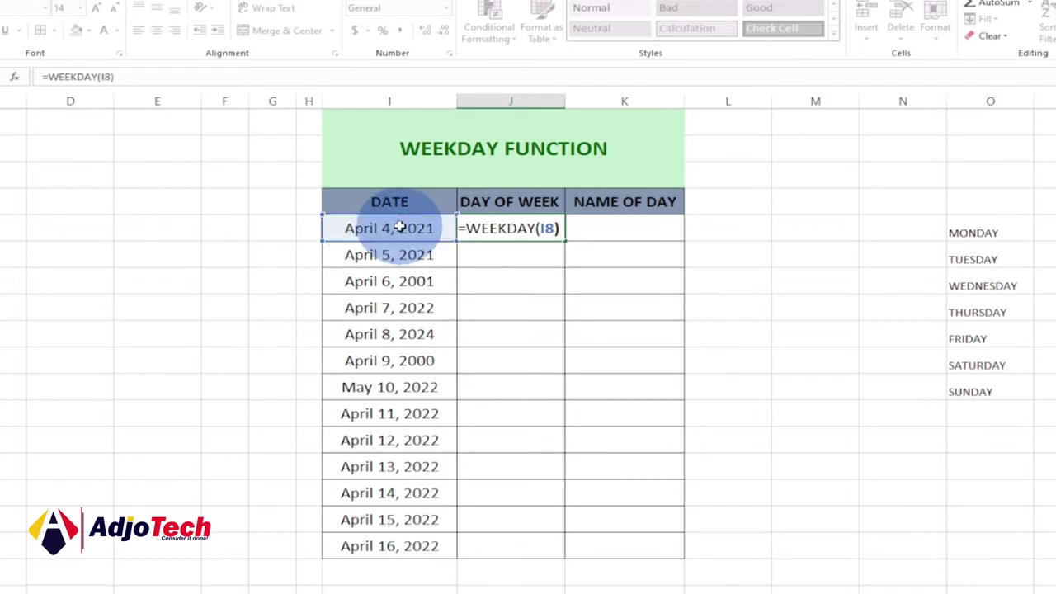
key(Return)
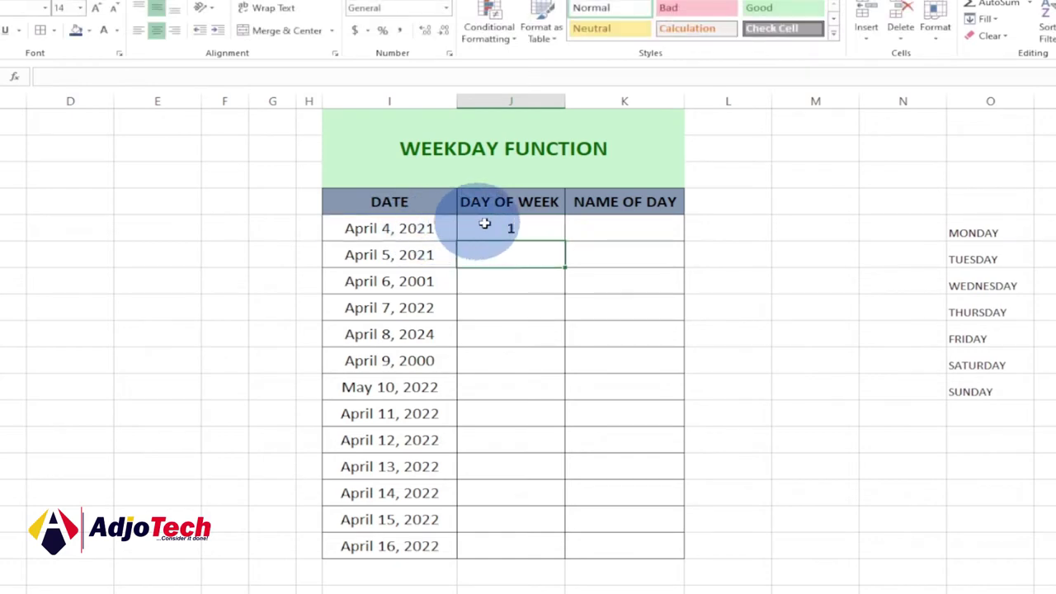
click(511, 224)
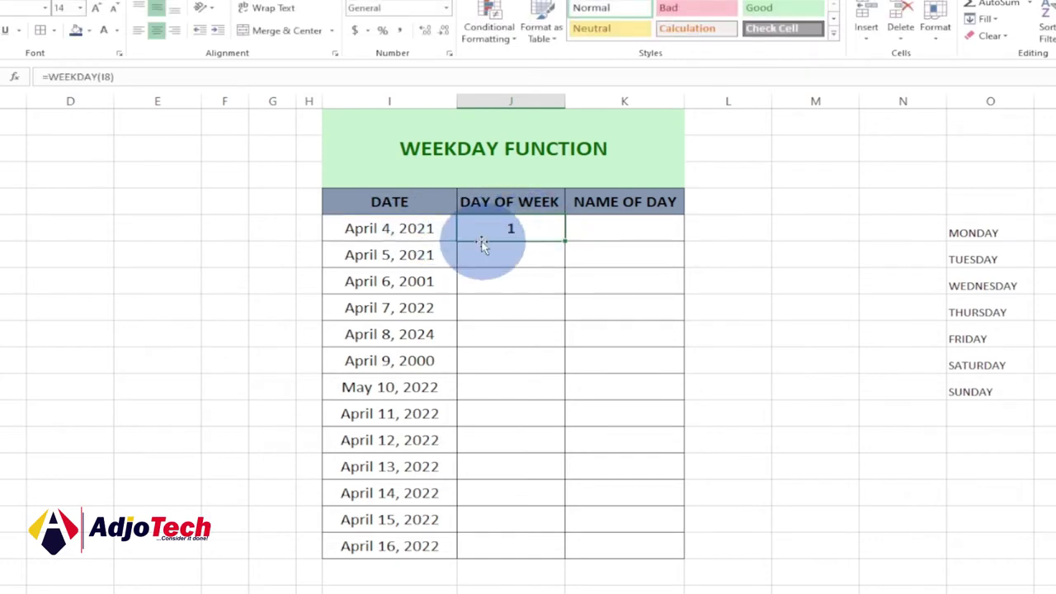
drag(564, 240, 551, 557)
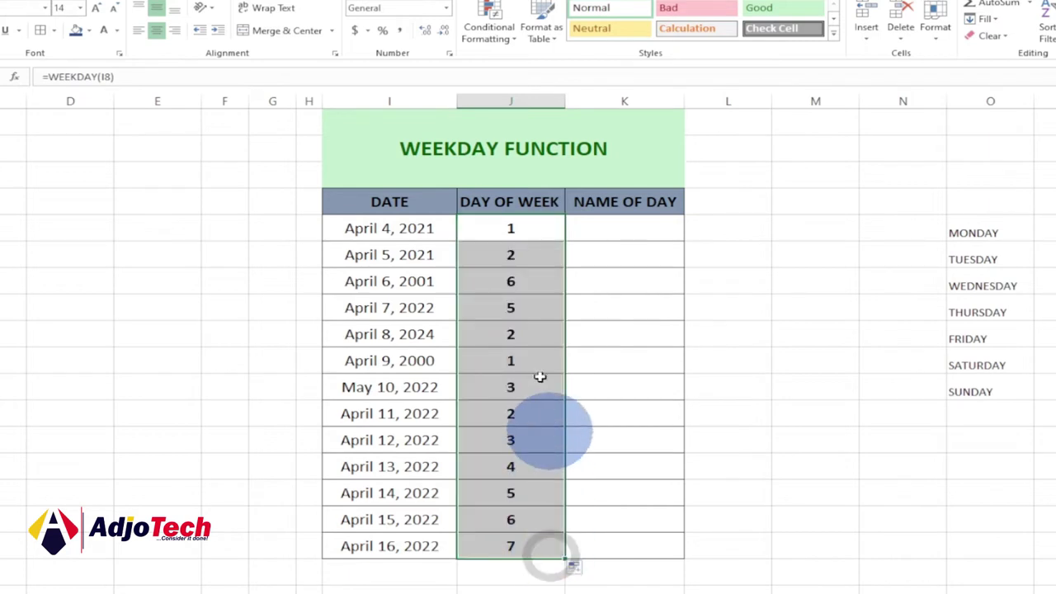
- Change the third date from April 6, 2001 to November 6, 2001
click(378, 285)
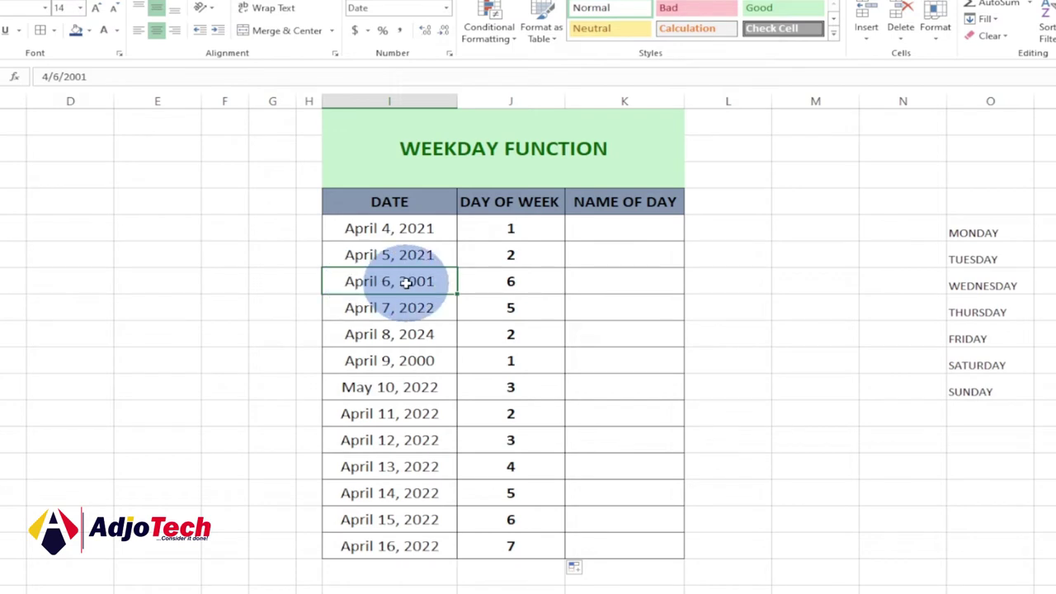
click(510, 282)
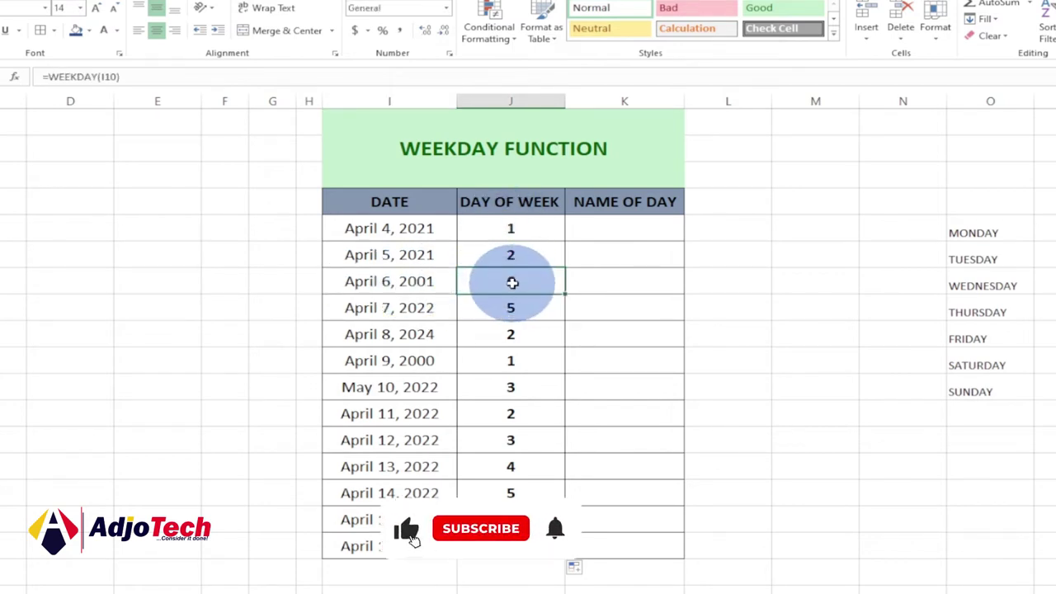
double_click(370, 281)
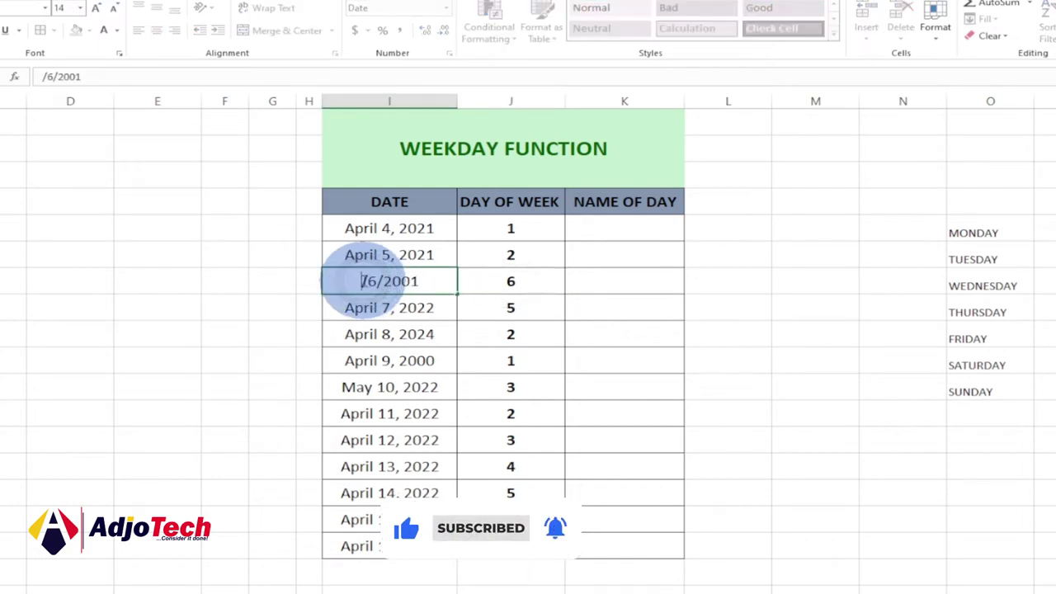
text(11)
key(Return)
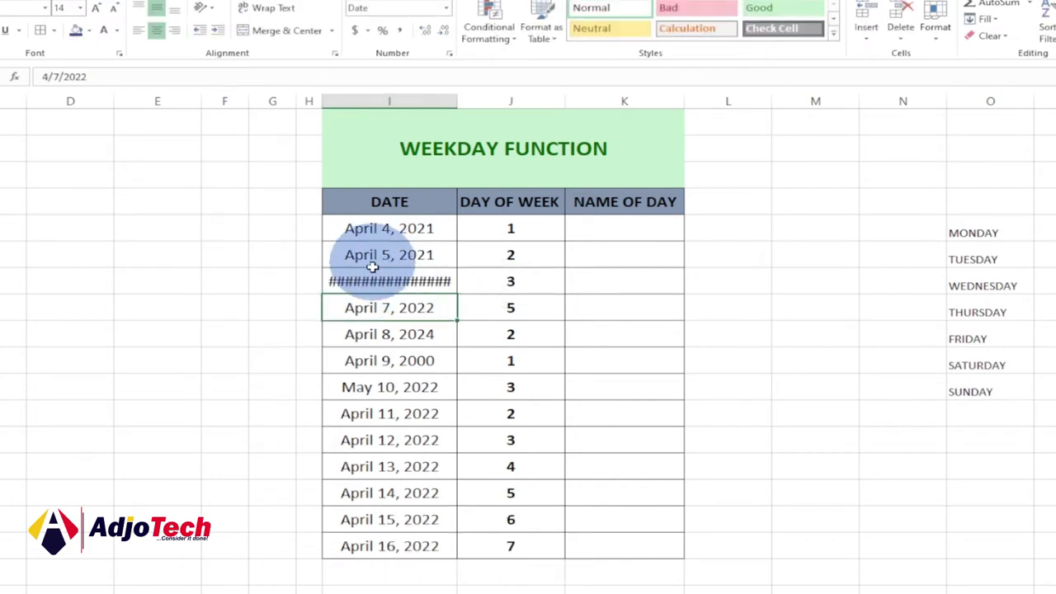
key(Up)
- Hide empty column H and widen the DATE column so November 6, 2001 displays fully
click(404, 101)
drag(324, 100, 268, 100)
drag(392, 100, 445, 101)
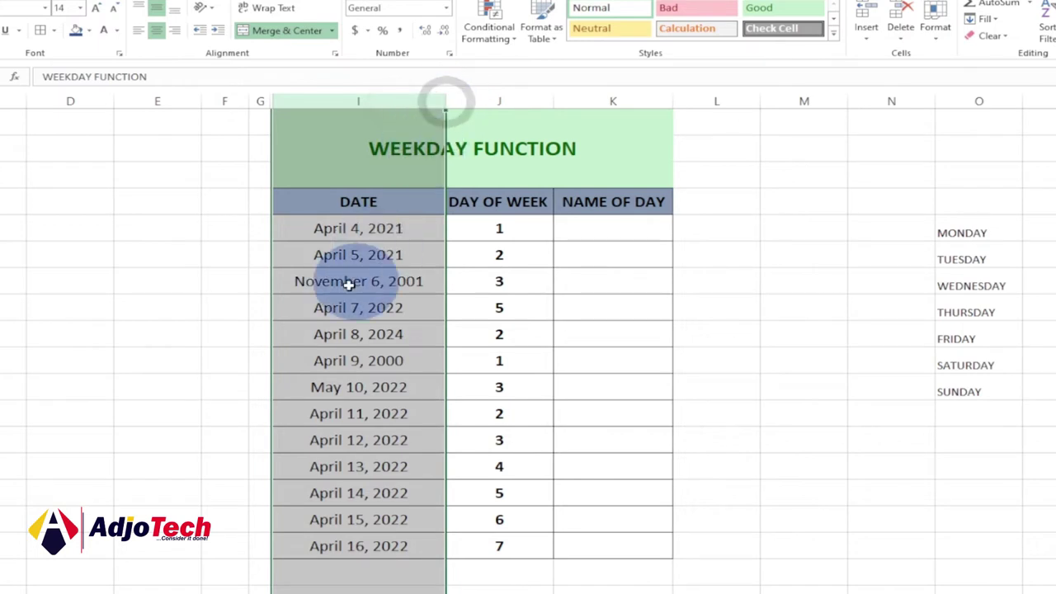
click(334, 282)
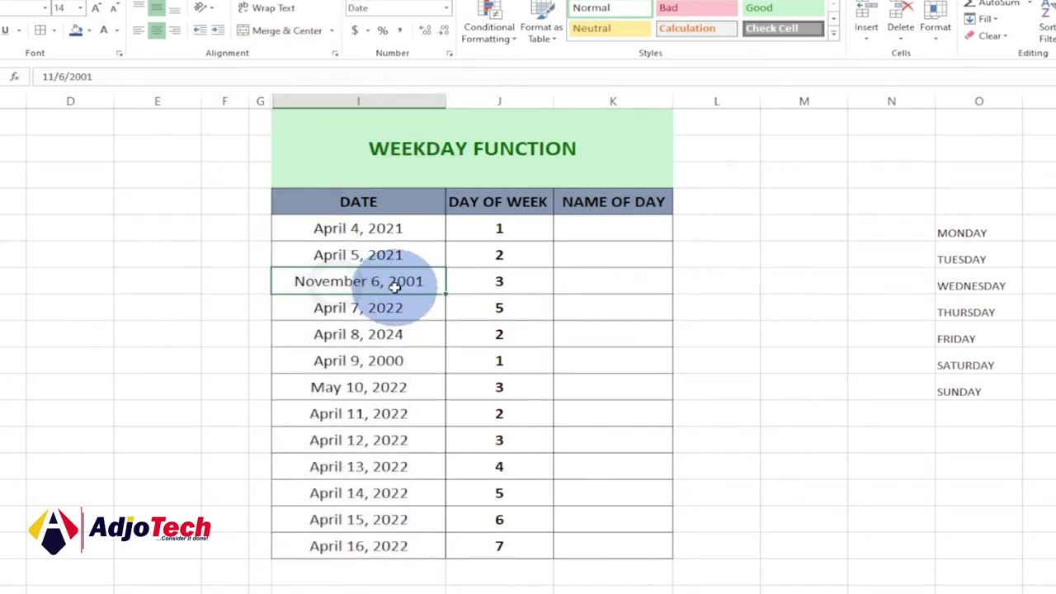
click(478, 285)
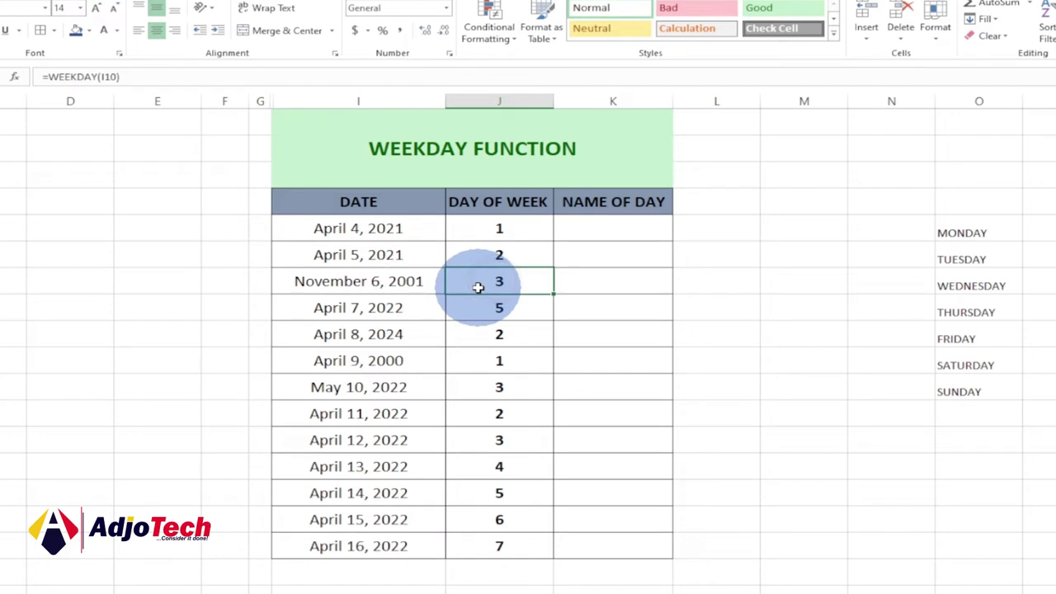
click(640, 232)
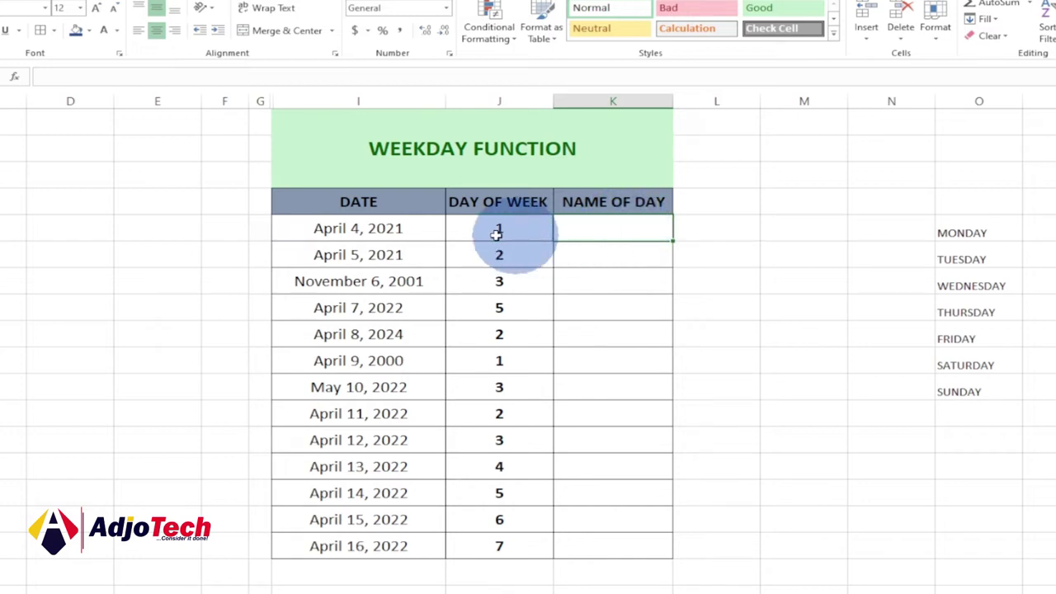
click(965, 235)
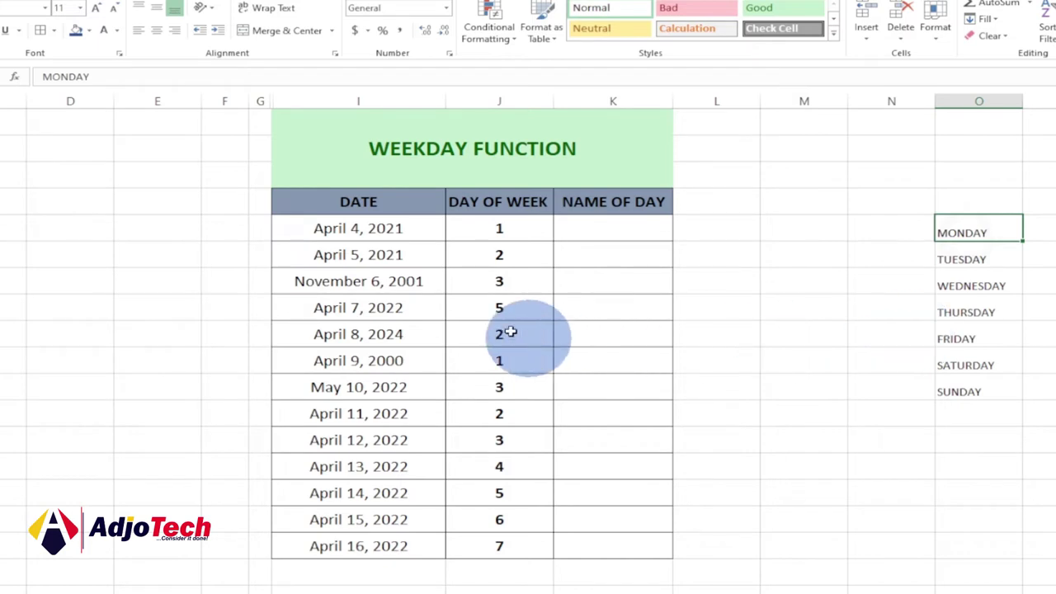
click(359, 233)
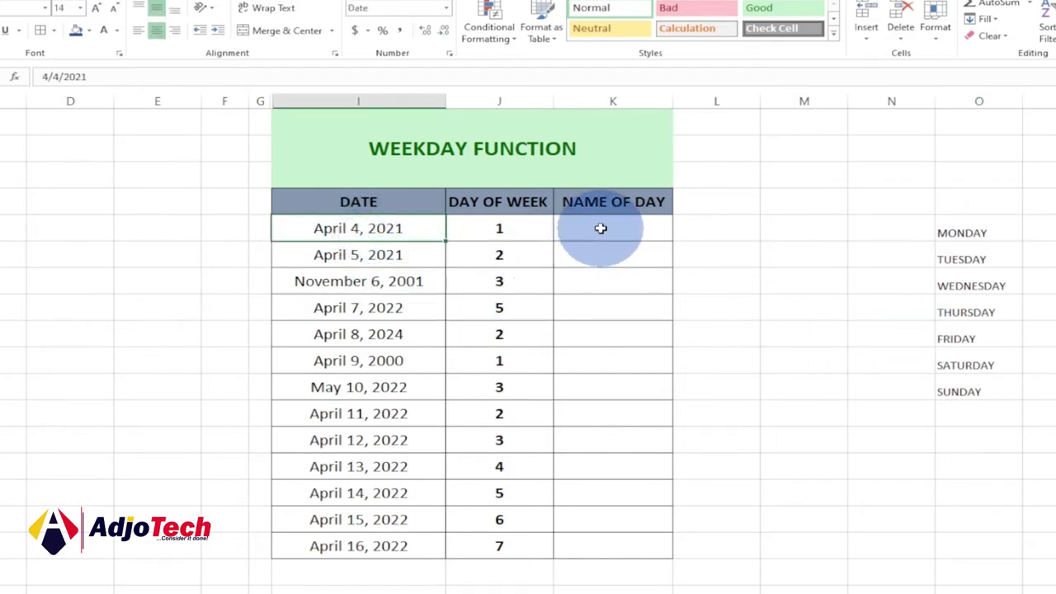
drag(988, 230, 974, 386)
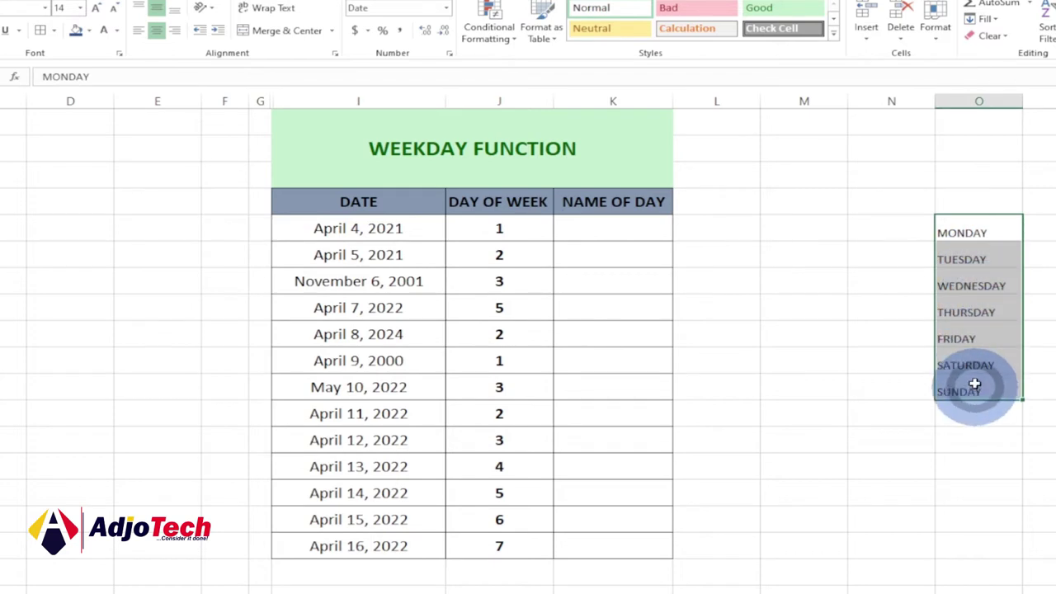
click(967, 263)
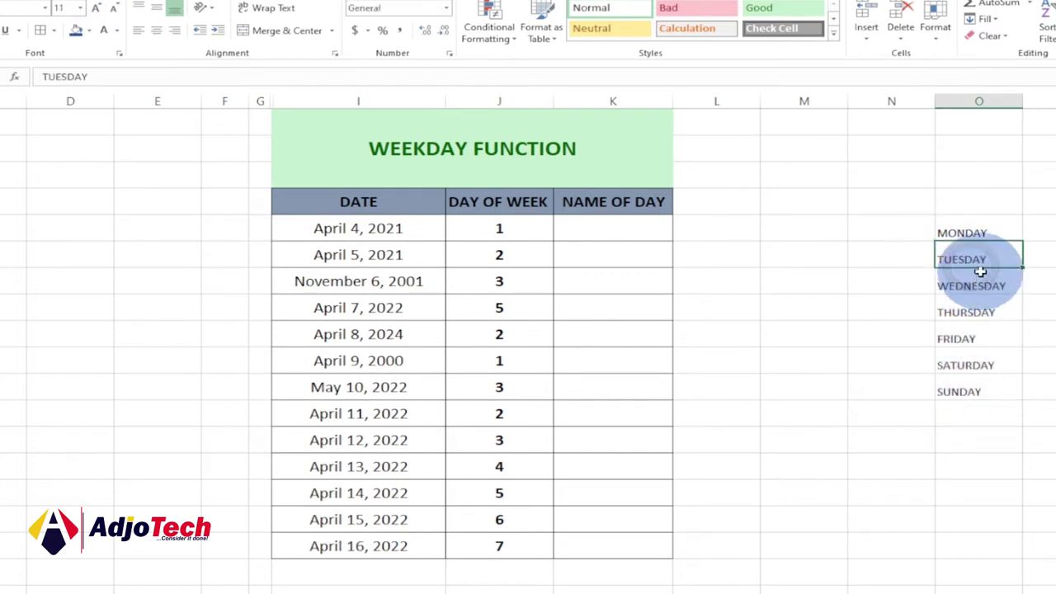
click(975, 232)
drag(974, 231, 973, 389)
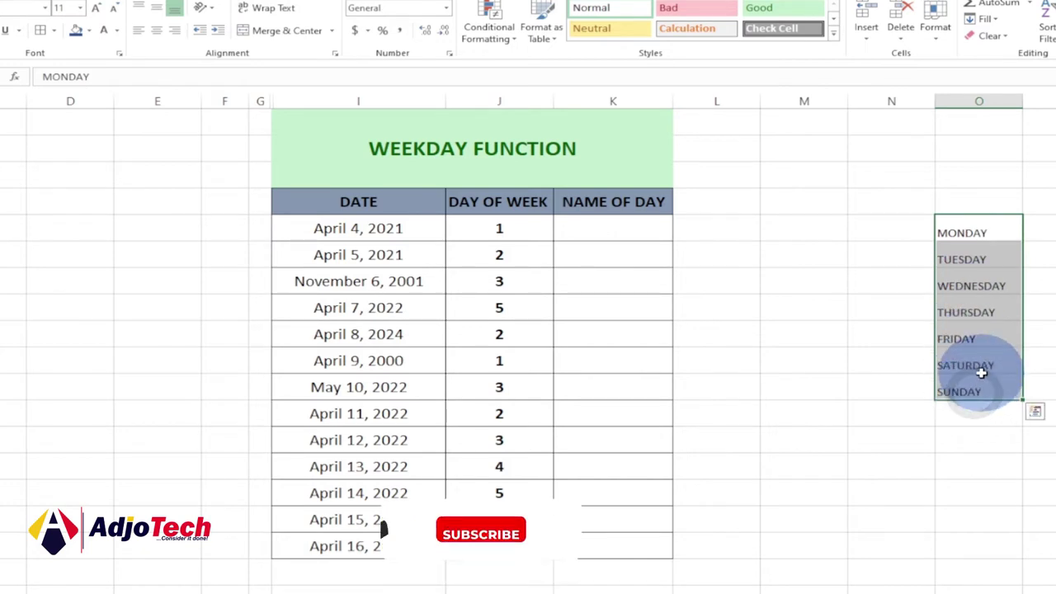
- Clear the uppercase MONDAY through SUNDAY entries from the day list
key(BackSpace)
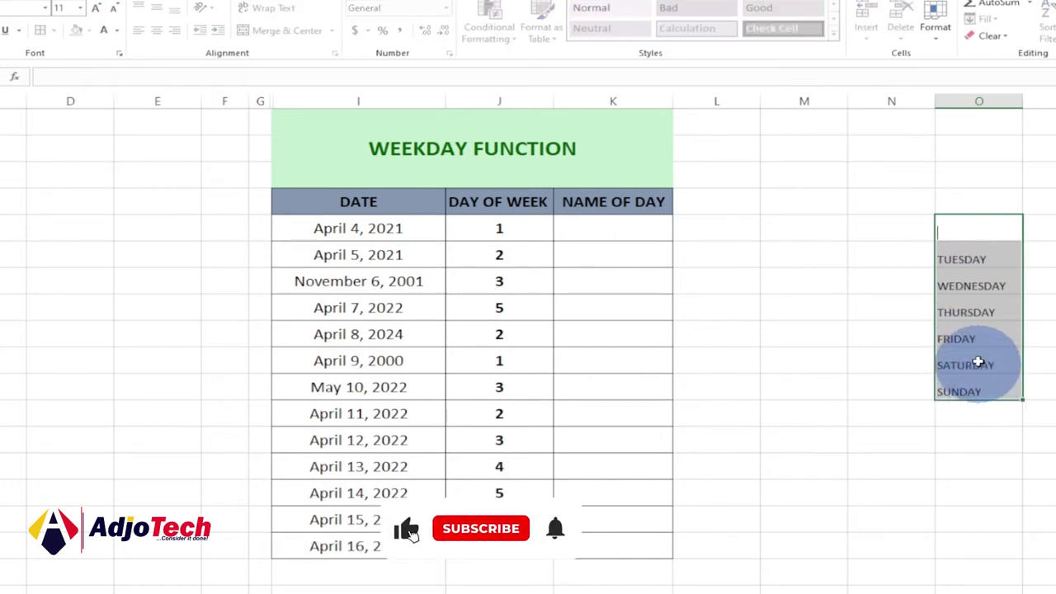
click(973, 286)
key(Delete)
click(979, 260)
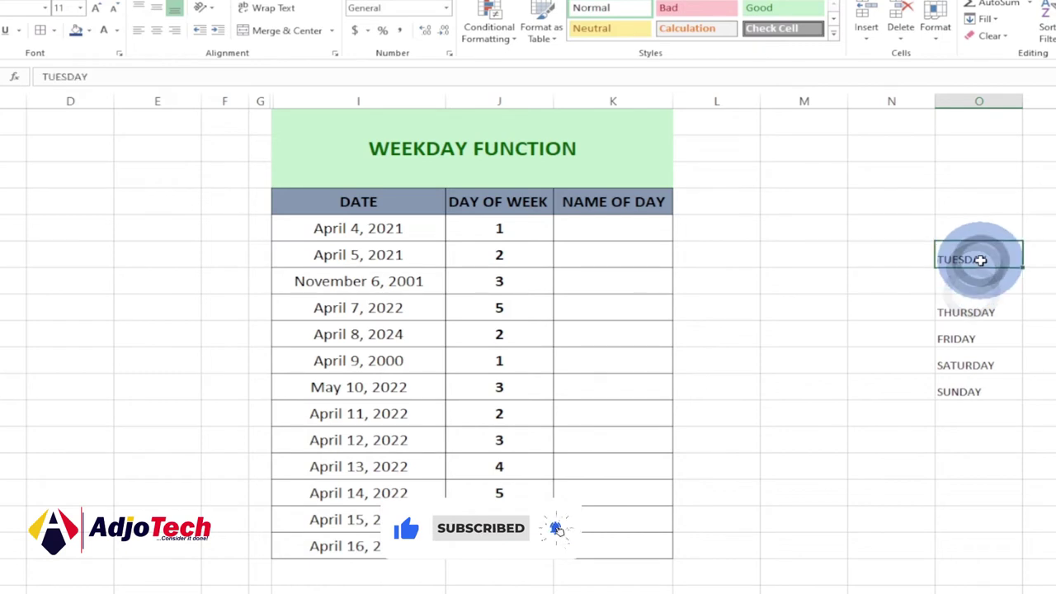
key(Delete)
click(978, 311)
key(Delete)
click(973, 339)
key(Delete)
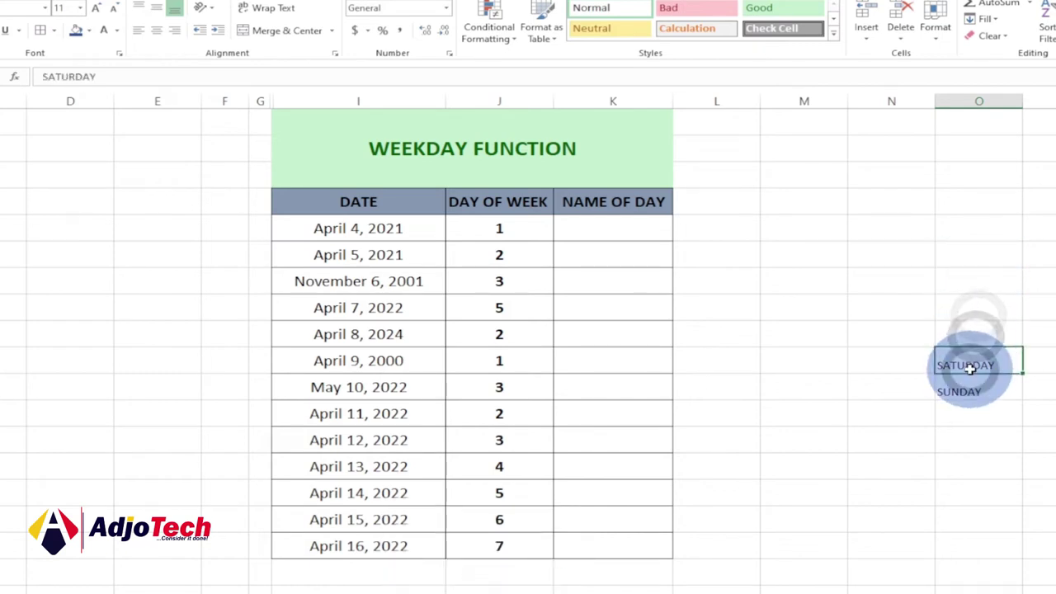
click(970, 370)
key(Delete)
click(963, 386)
key(Delete)
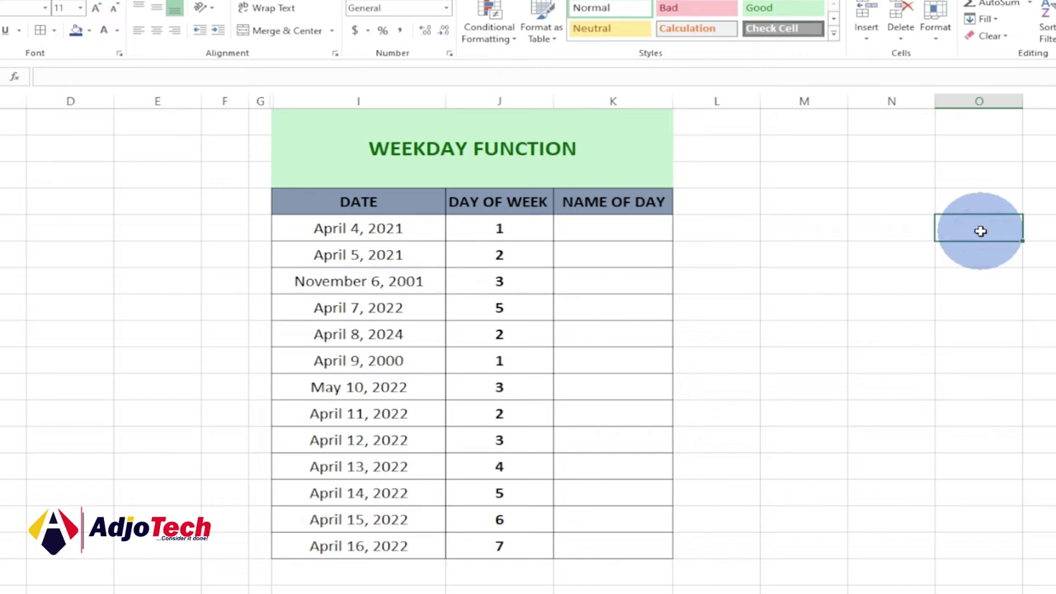
- Enter Monday and auto-fill the day names down through Saturday
text(monday)
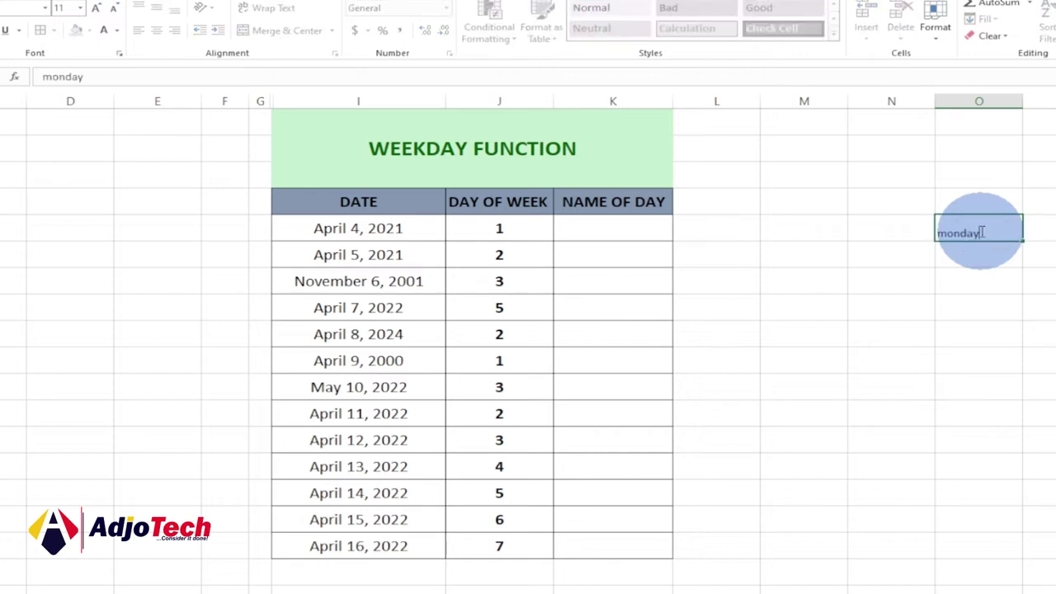
key(Return)
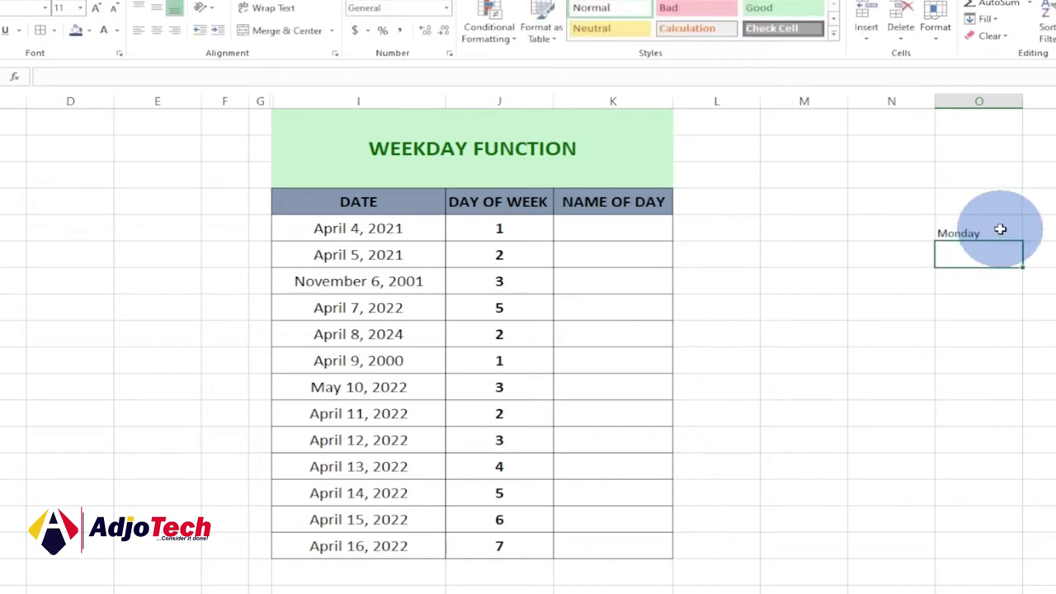
click(999, 231)
drag(1021, 239, 1015, 367)
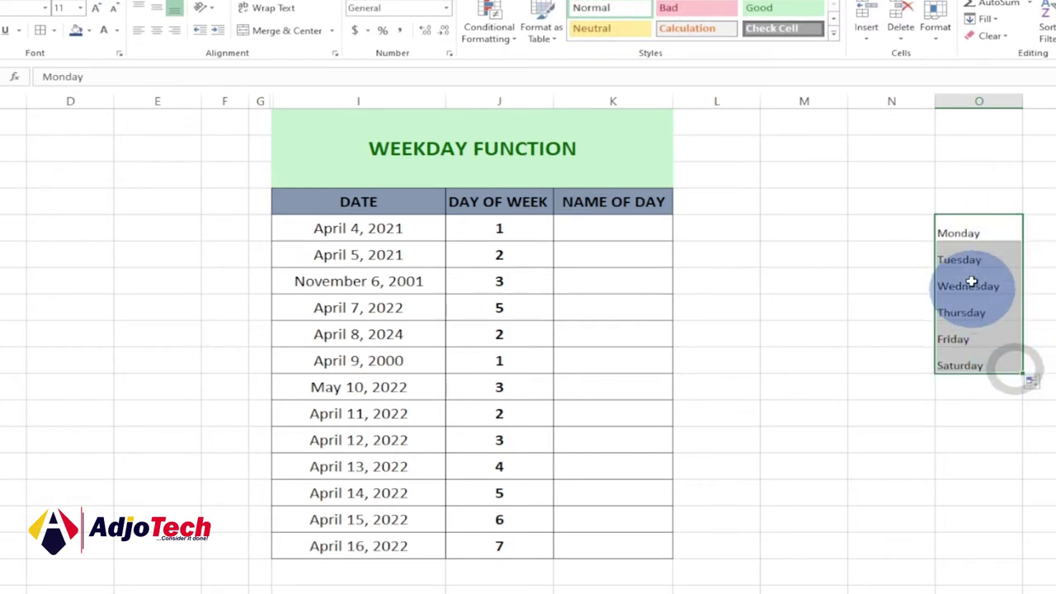
click(974, 235)
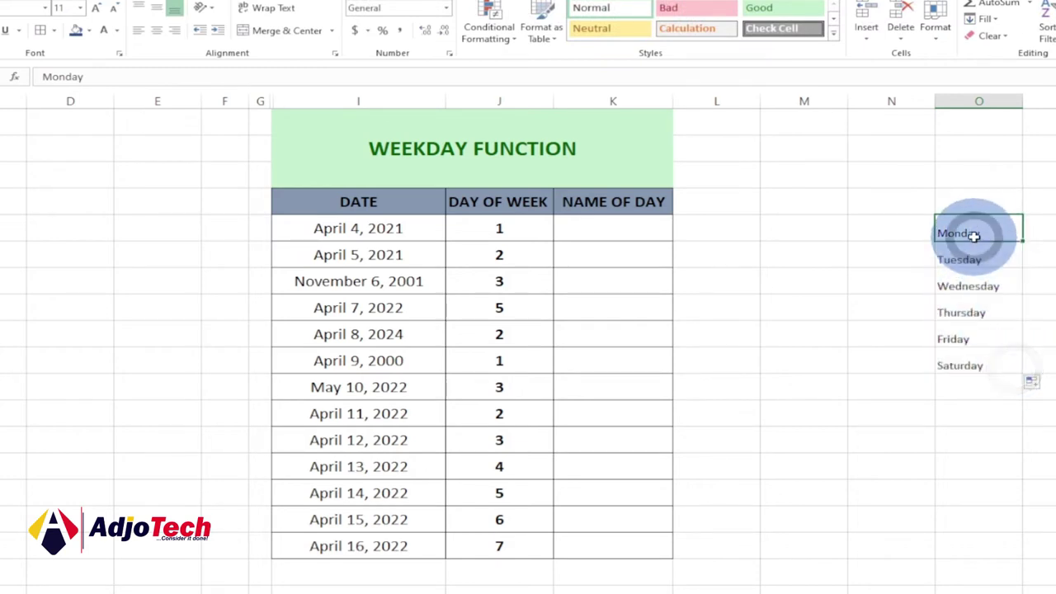
click(969, 367)
click(974, 239)
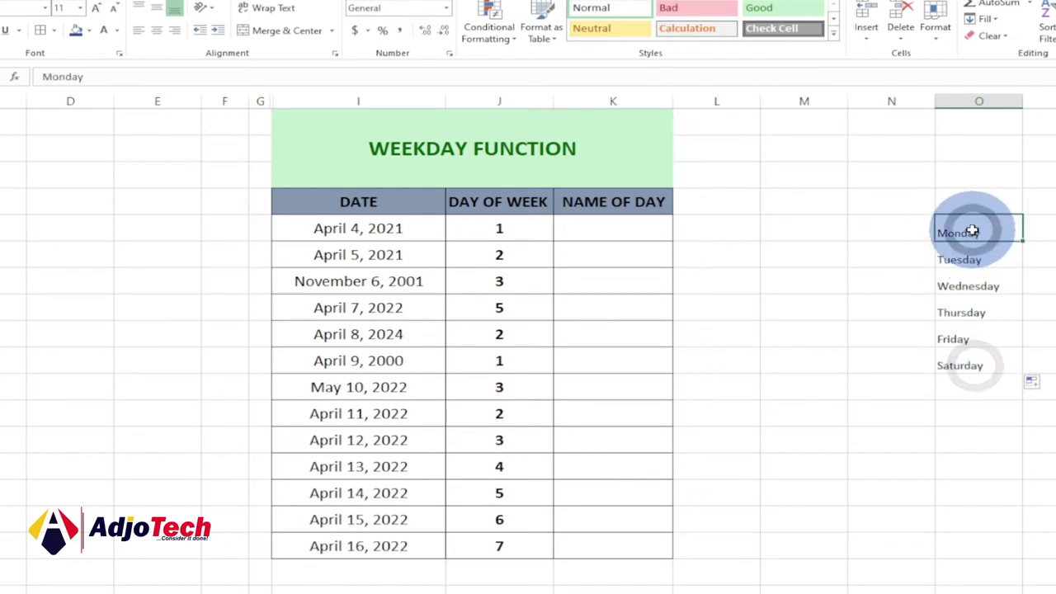
- Extend the day list from Saturday down to Sunday
click(972, 364)
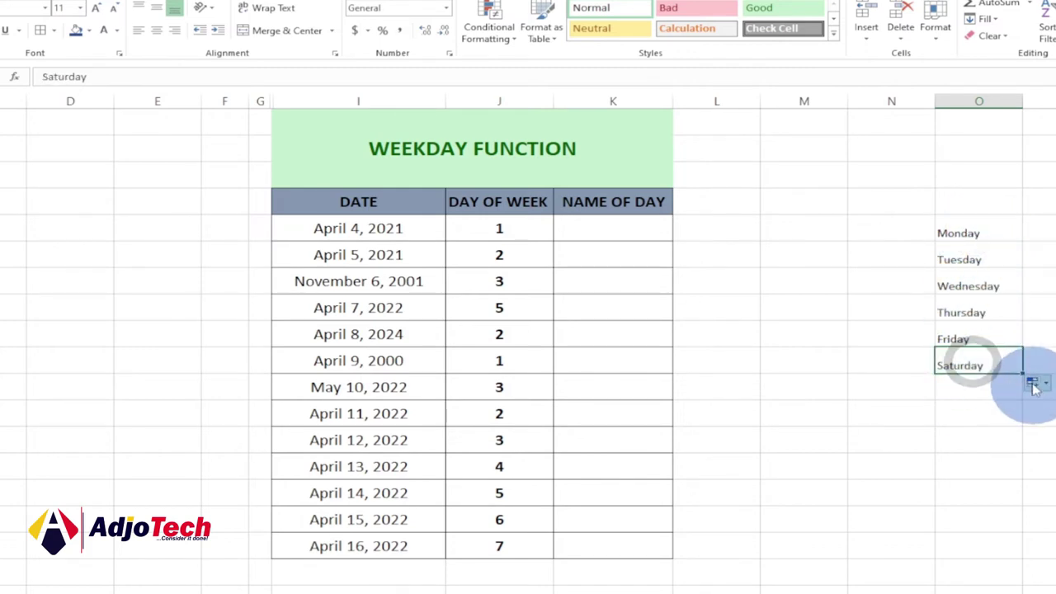
drag(1021, 372, 1032, 392)
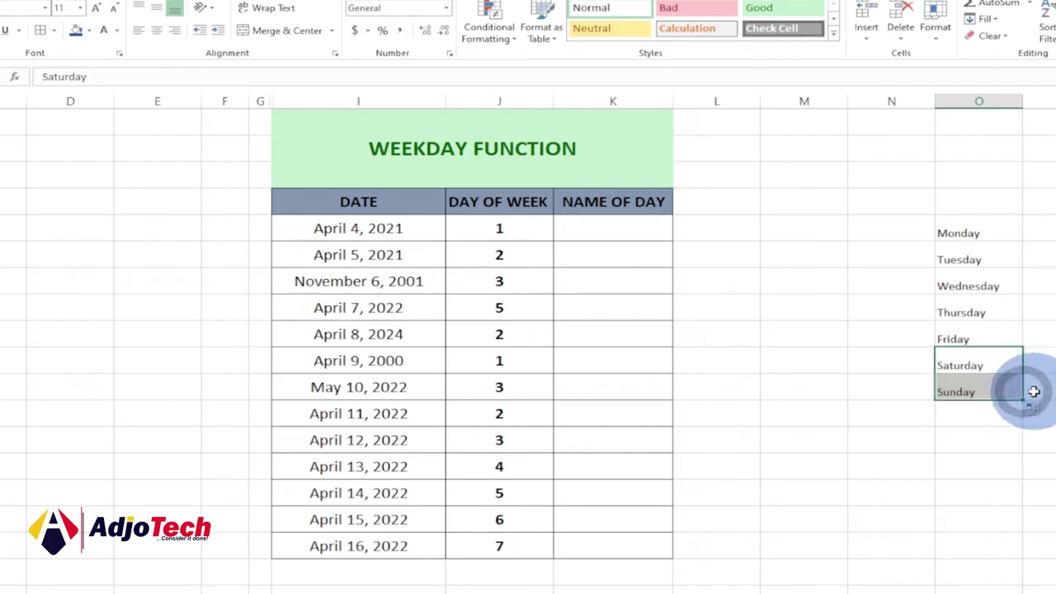
click(999, 387)
click(970, 238)
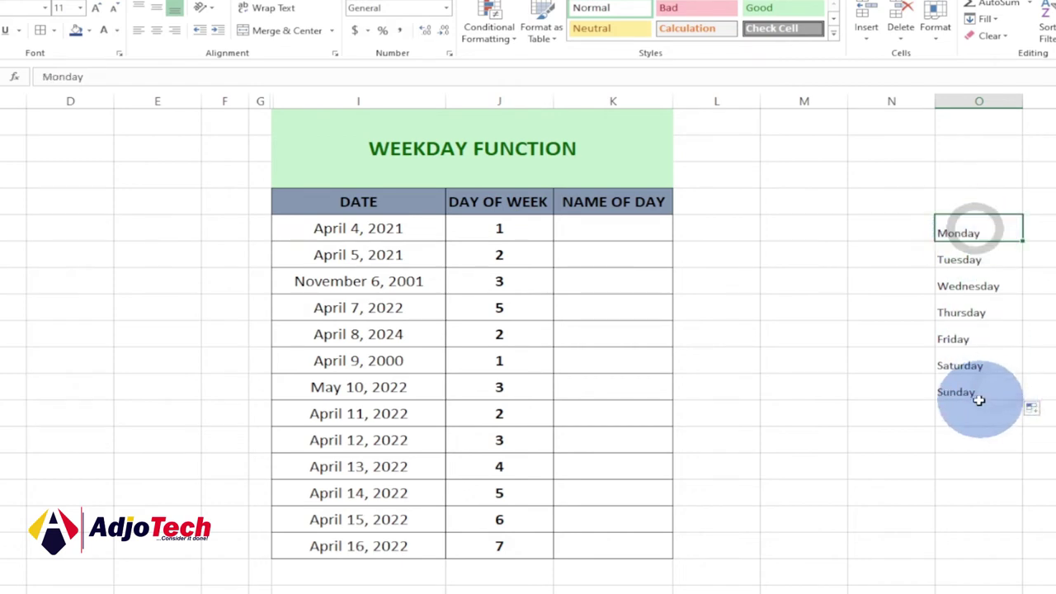
click(980, 393)
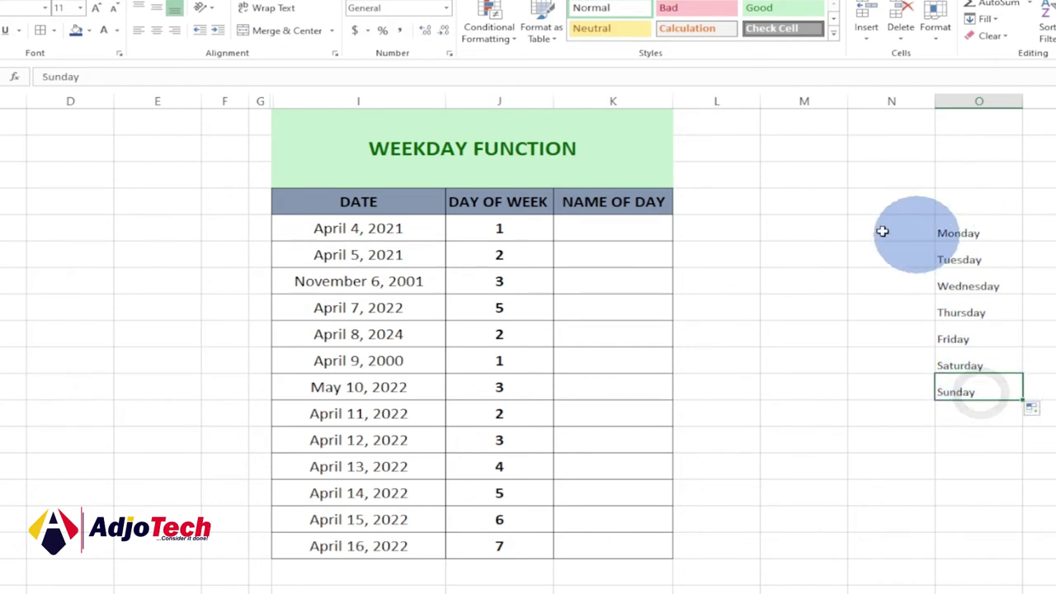
click(498, 226)
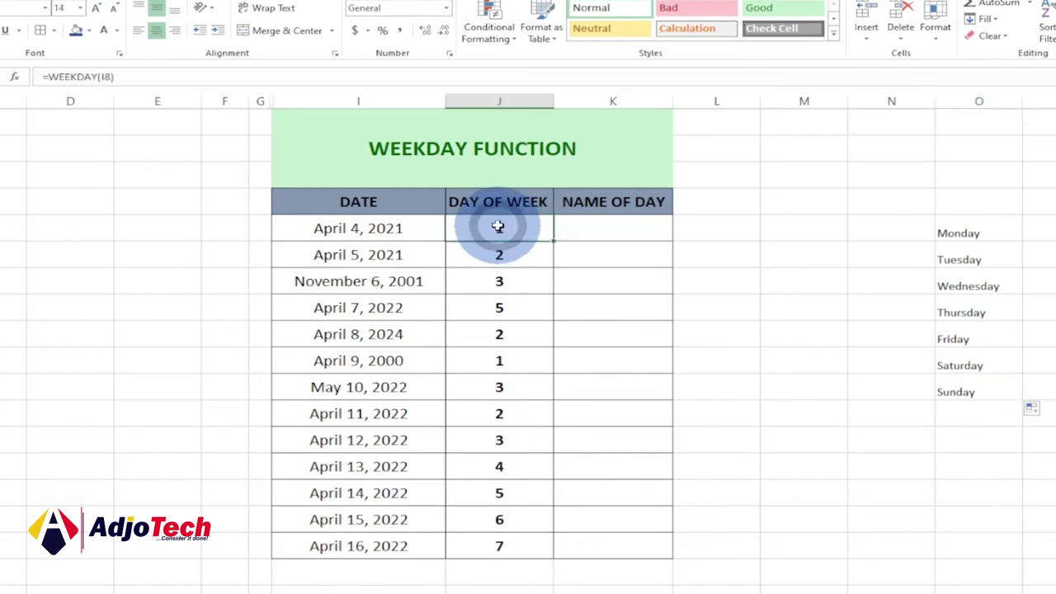
- Enter =INDEX($O$8:$O$14,J8) in K8, returning Monday for April 4, 2021
click(502, 548)
click(602, 229)
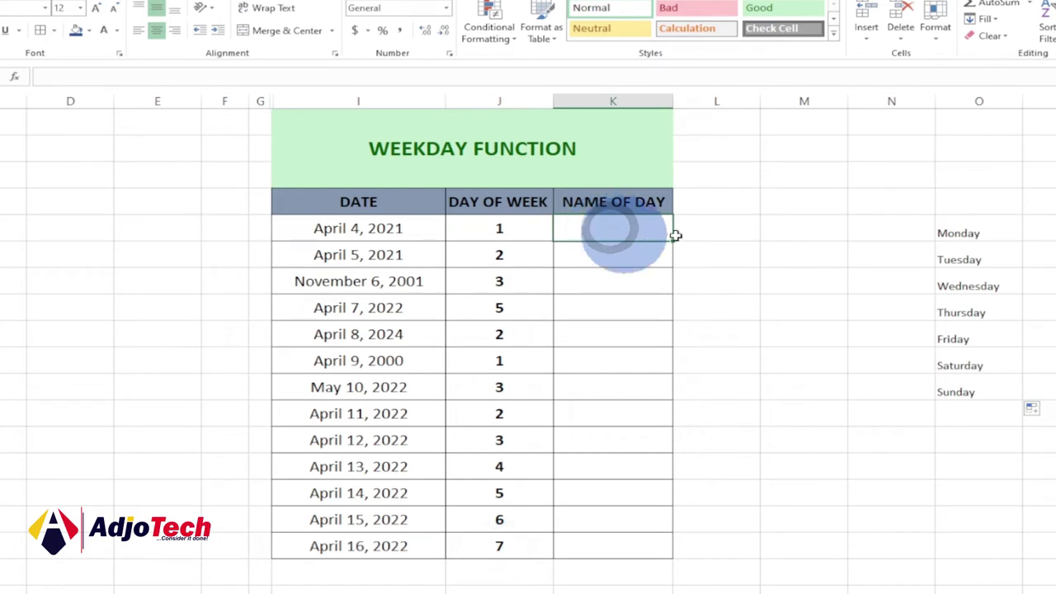
double_click(594, 229)
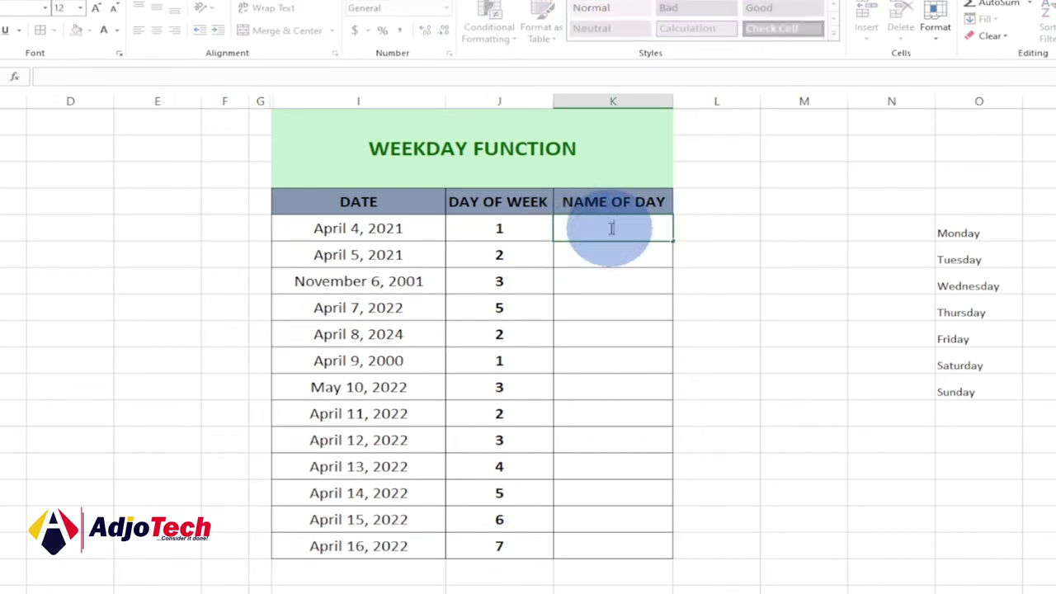
text(=ind)
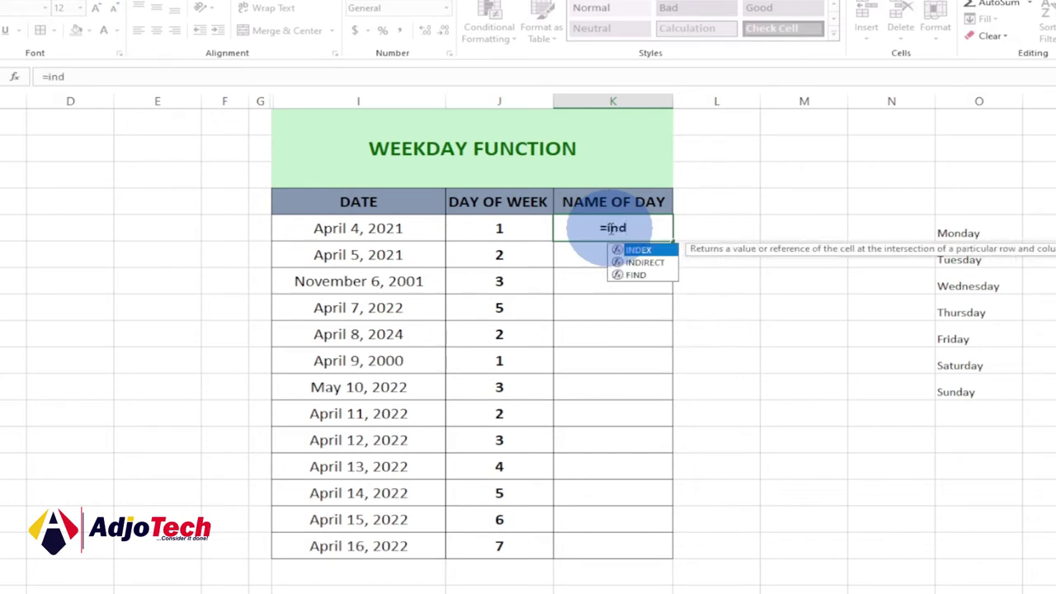
key(Tab)
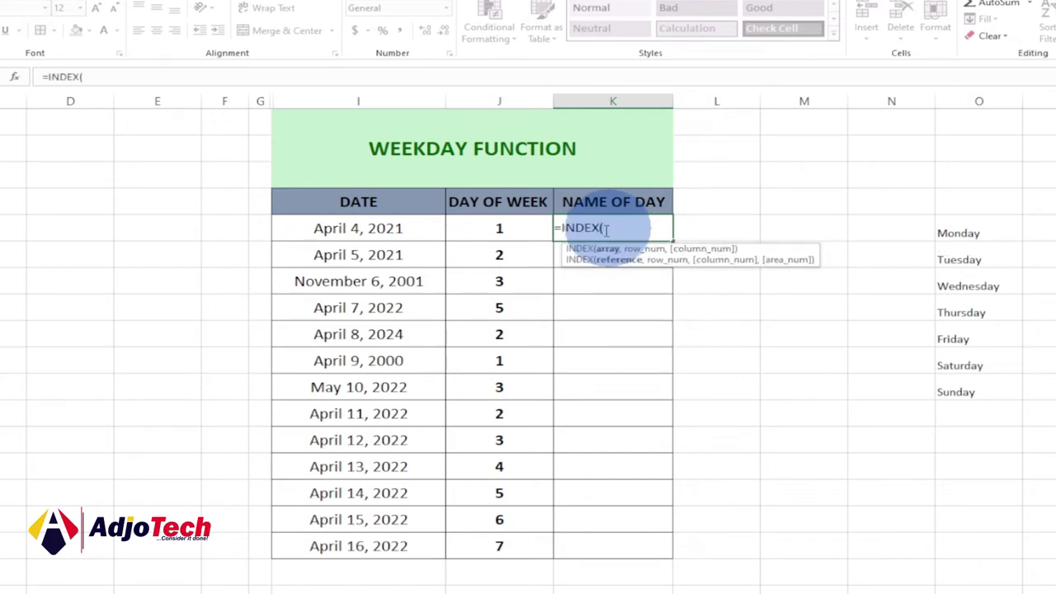
drag(978, 231, 974, 381)
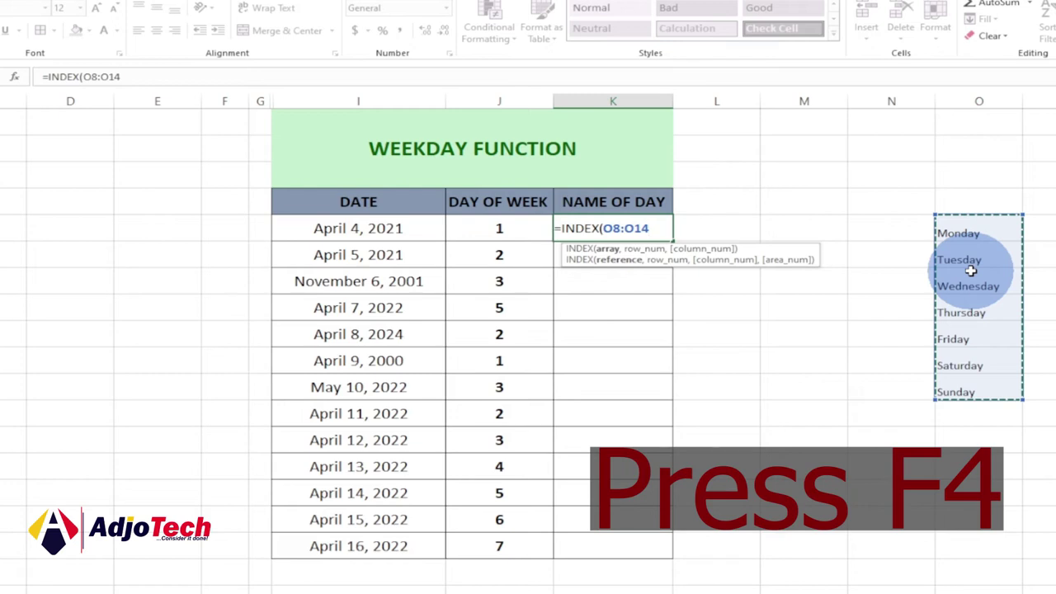
key(F4)
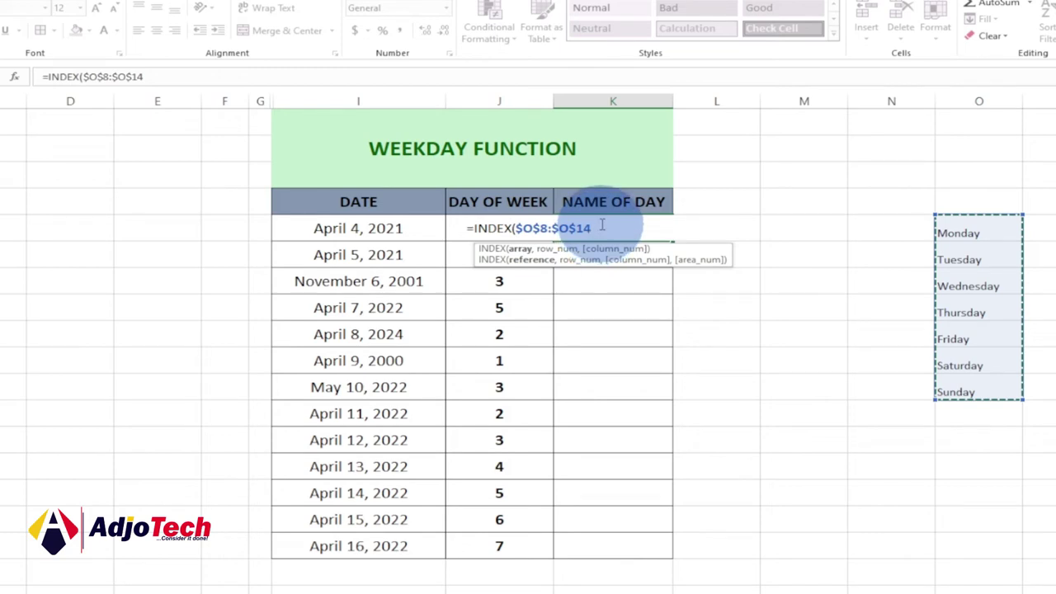
text(,)
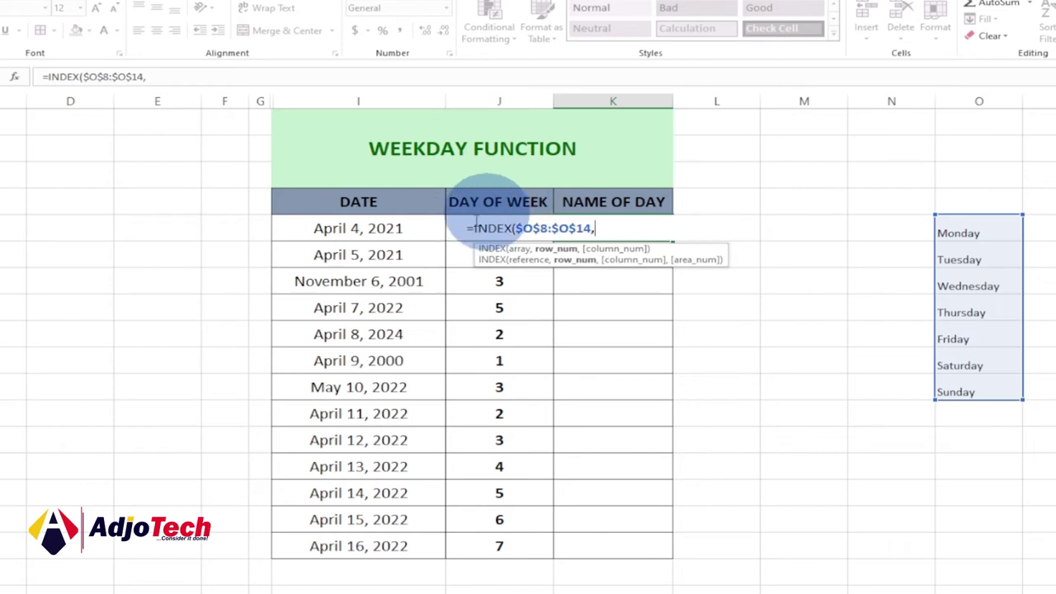
click(454, 225)
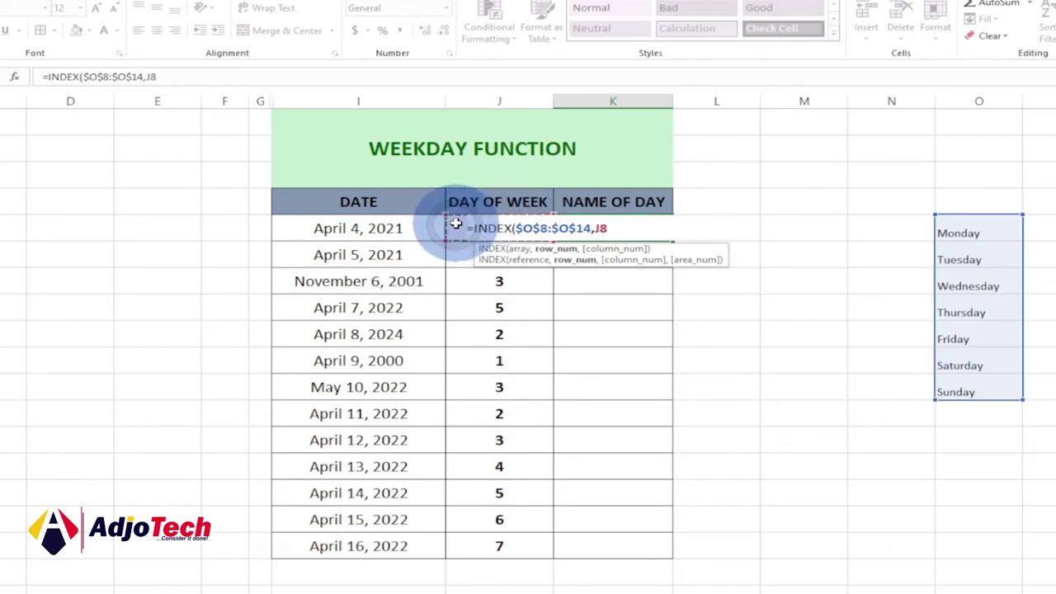
key(Return)
click(589, 226)
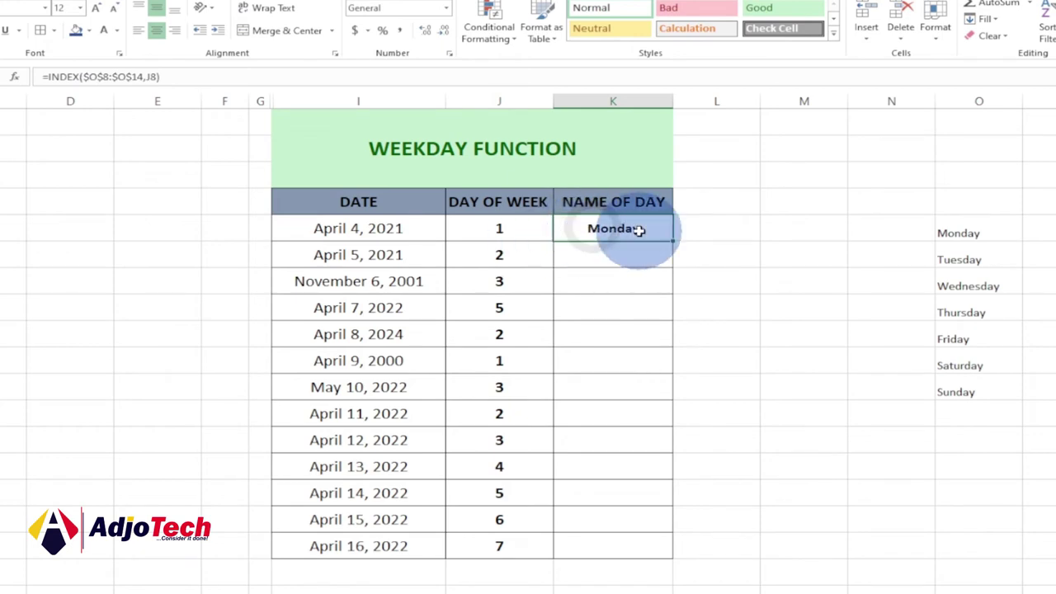
click(498, 229)
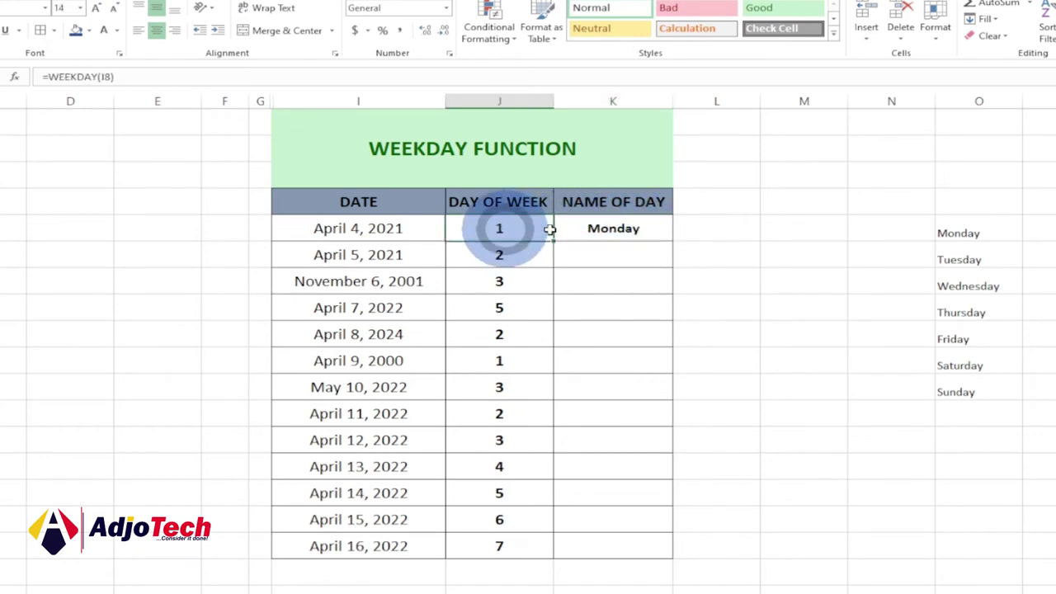
- Fill the INDEX day-name formula from K8 down to K20
click(612, 230)
drag(674, 241, 639, 544)
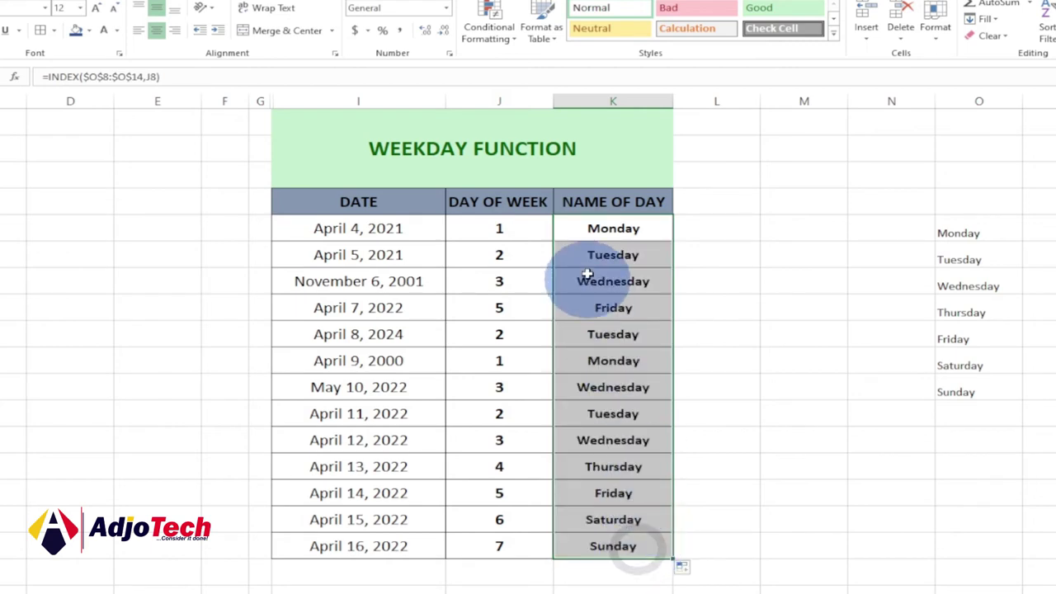
click(611, 252)
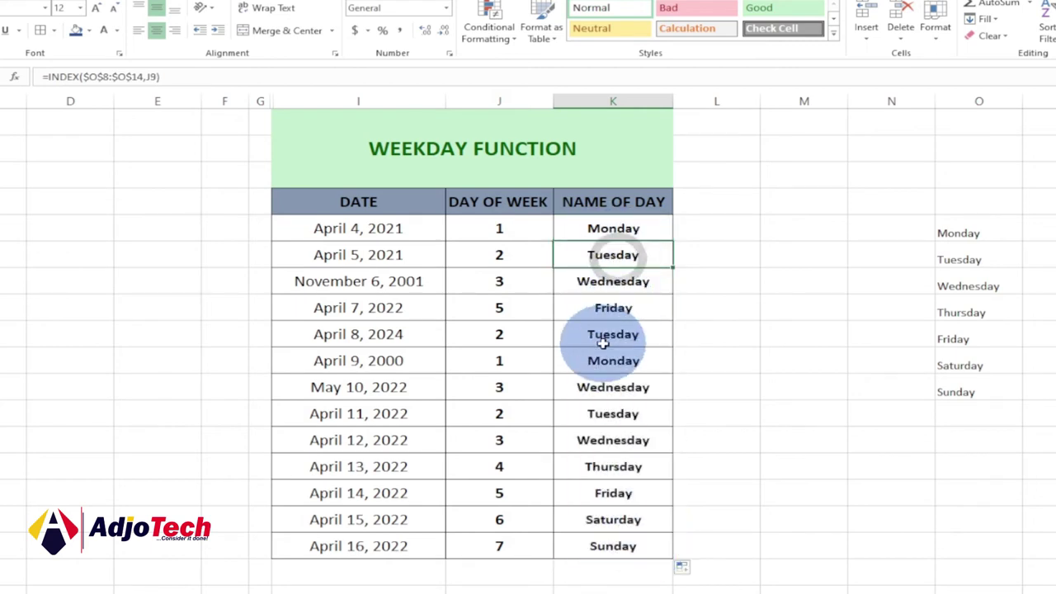
- Change April 7, 2022 to April 7, 2024 and confirm it shows 1 and Monday
click(328, 306)
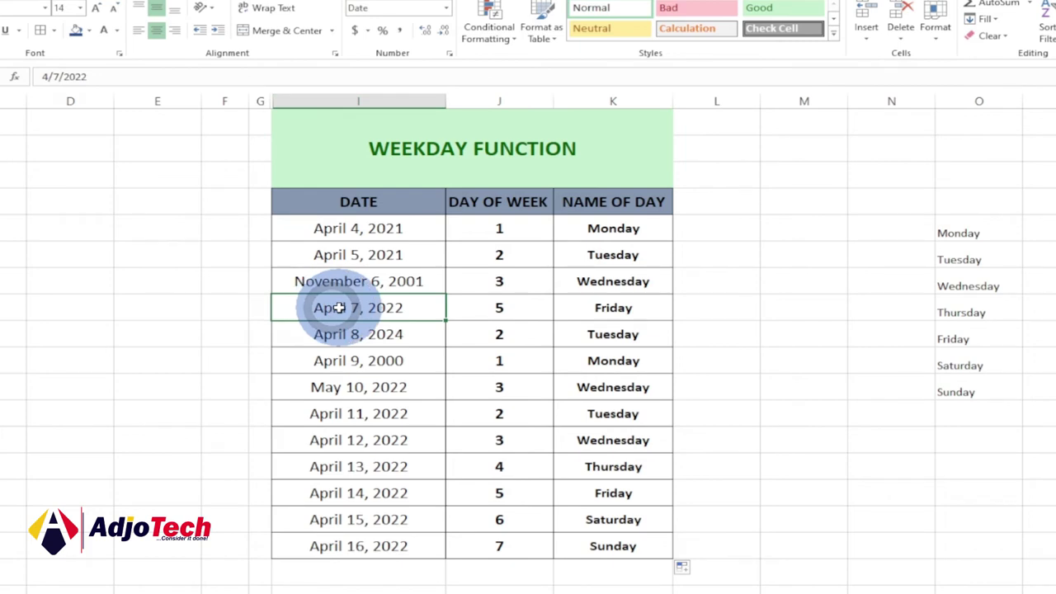
double_click(403, 306)
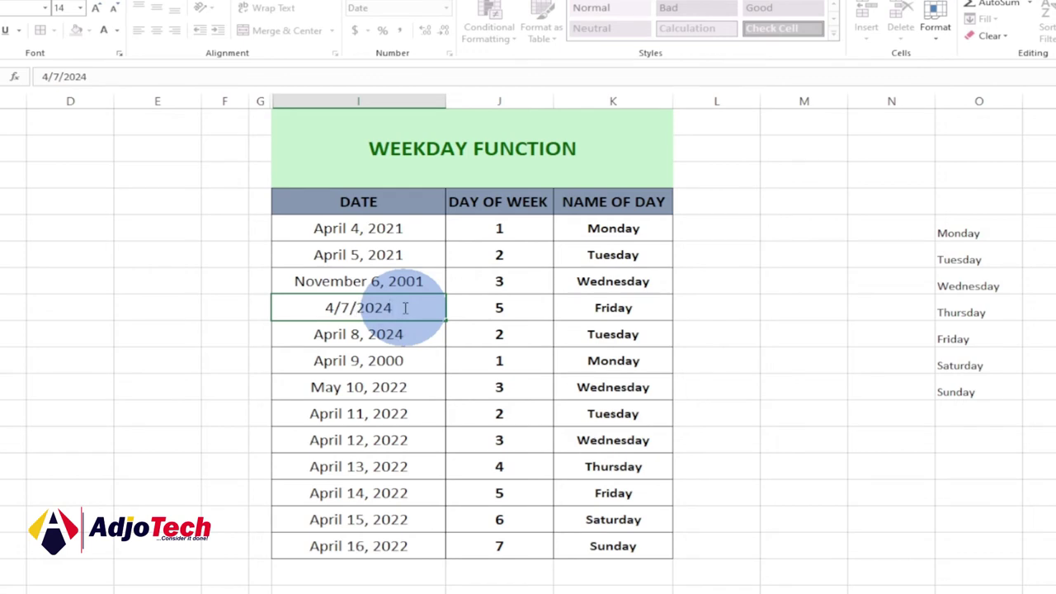
key(Return)
click(619, 306)
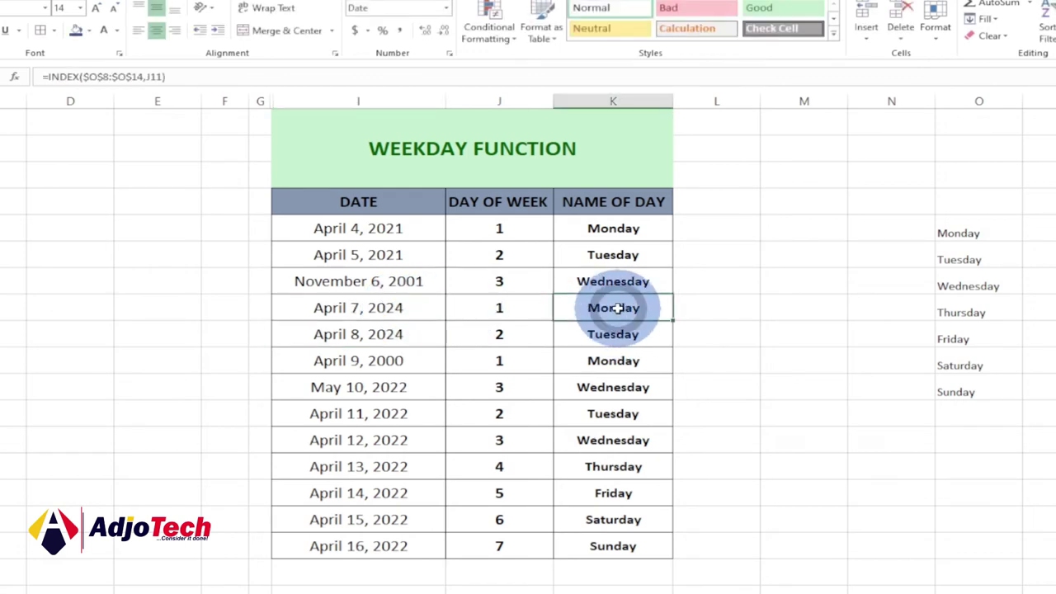
click(505, 307)
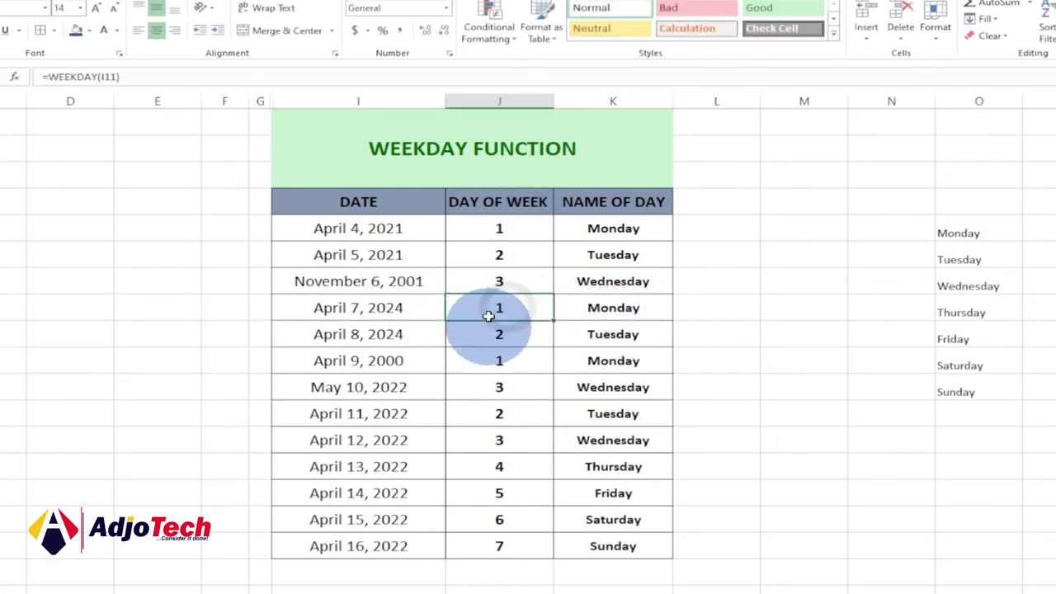
click(496, 307)
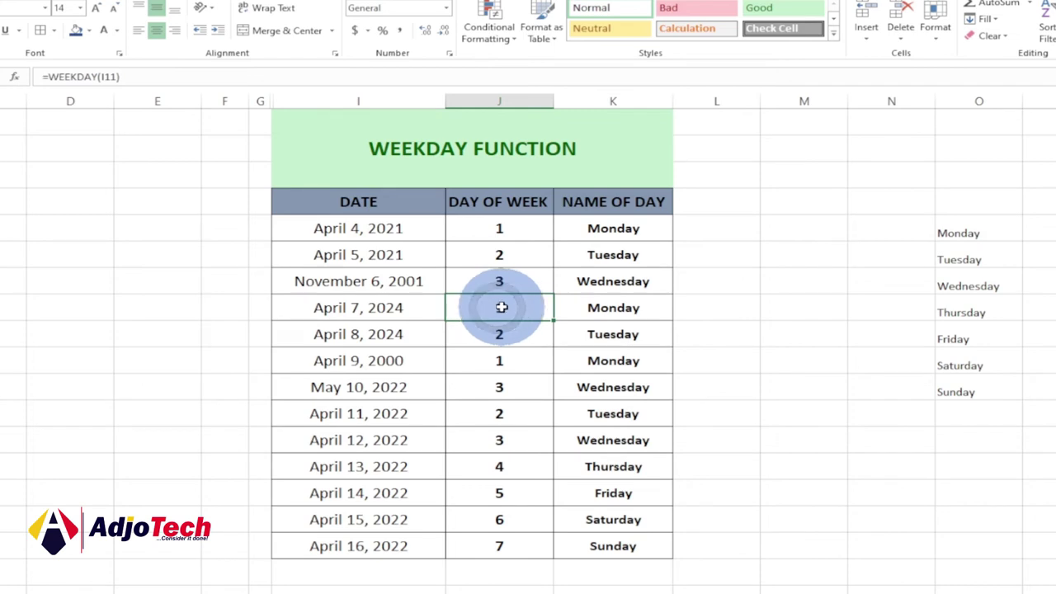
click(586, 307)
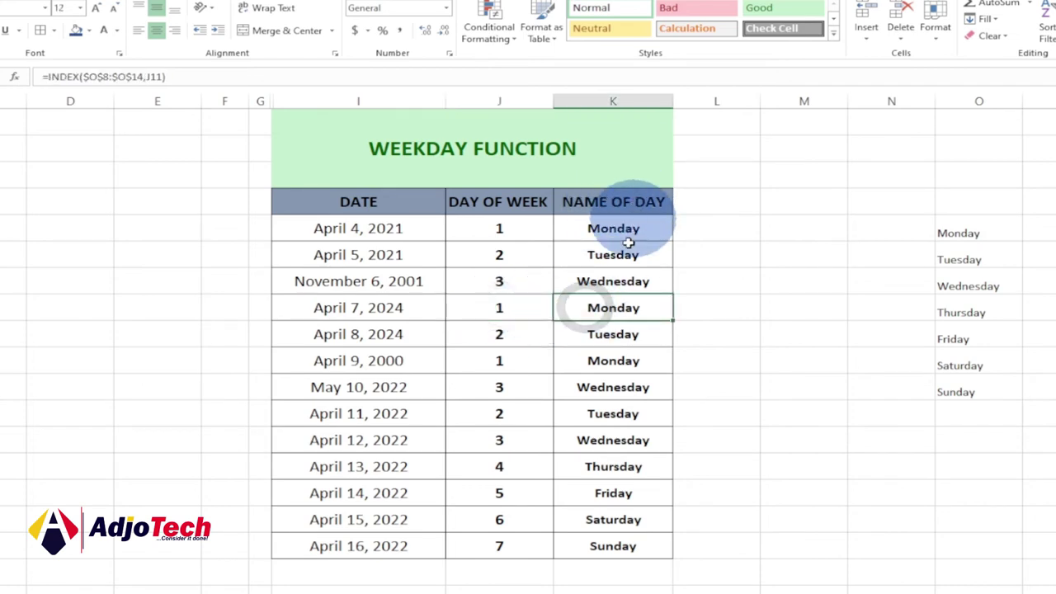
click(495, 335)
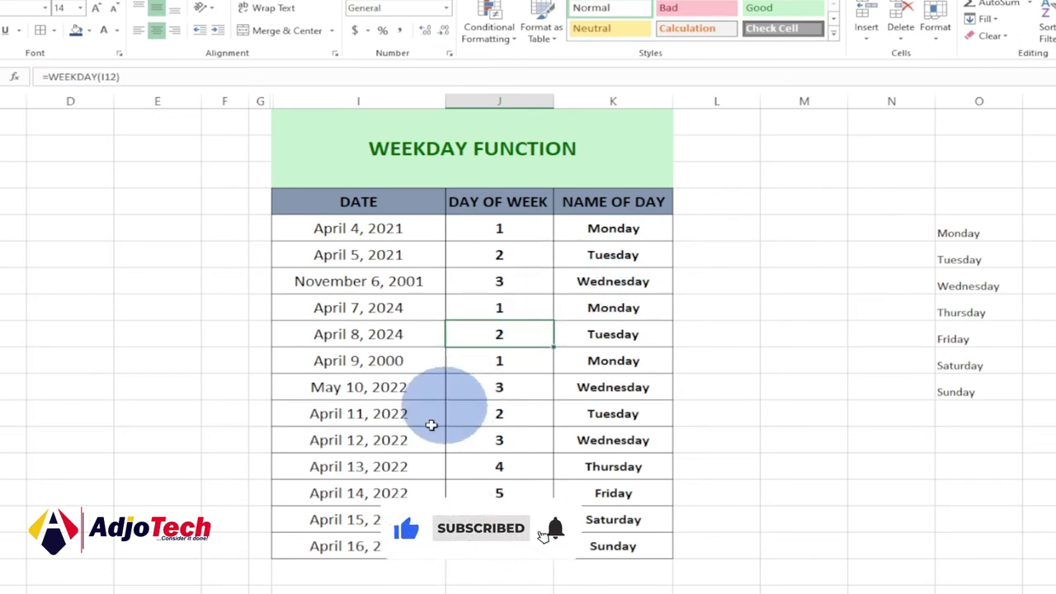
click(336, 253)
- Apply the 14-Mar-12 (d-mmm-yy) date format to dates I8:I20
drag(336, 229, 358, 538)
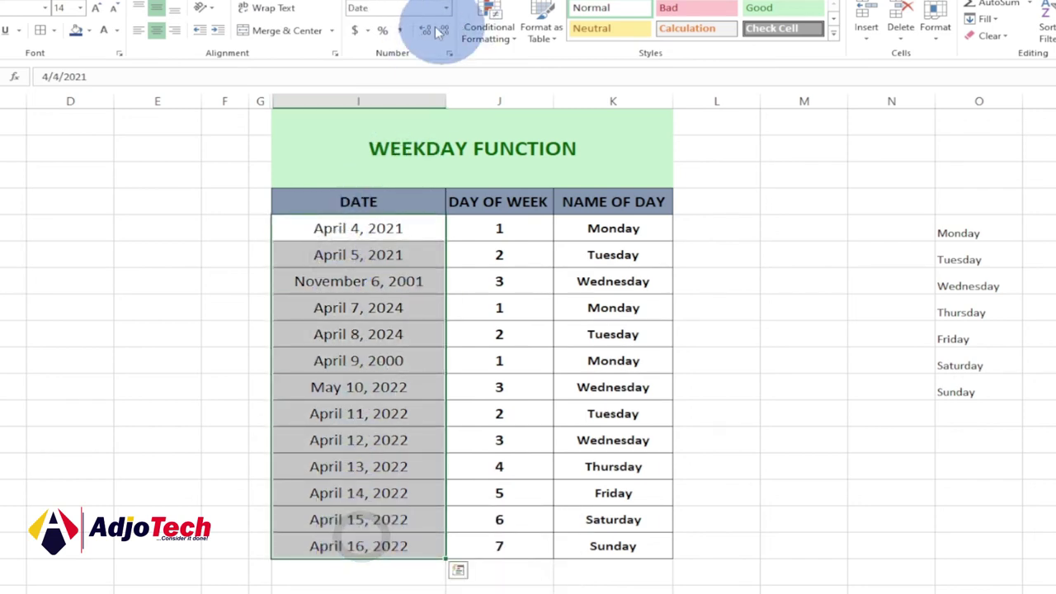
click(449, 53)
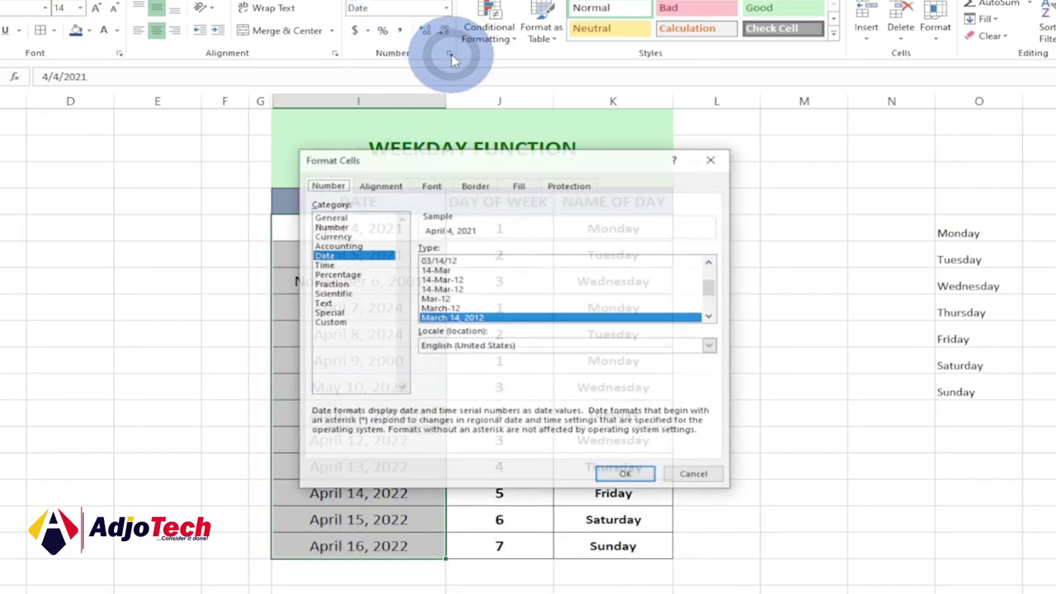
click(457, 280)
click(625, 474)
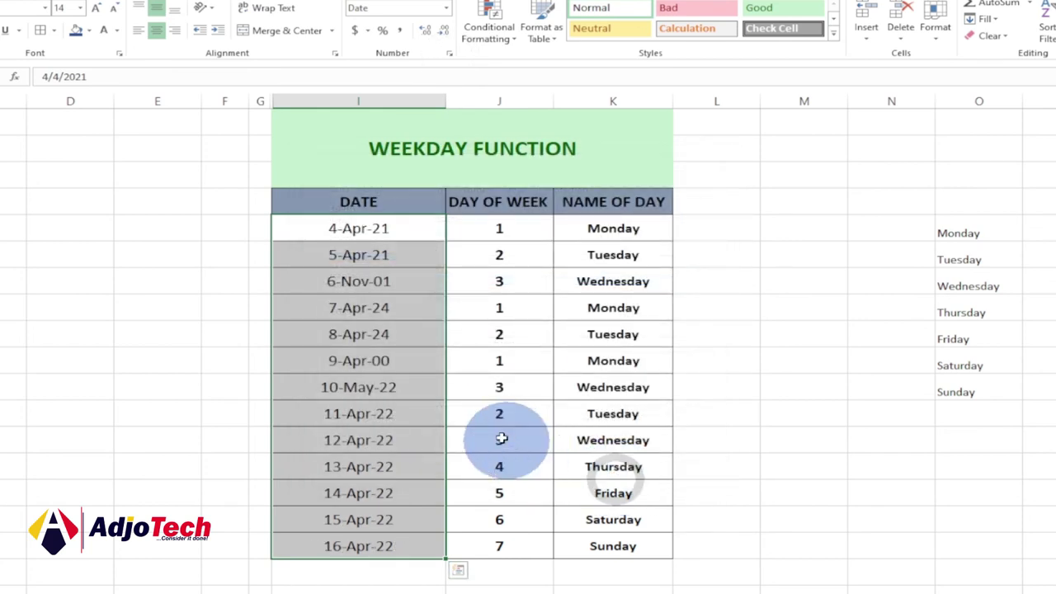
click(377, 317)
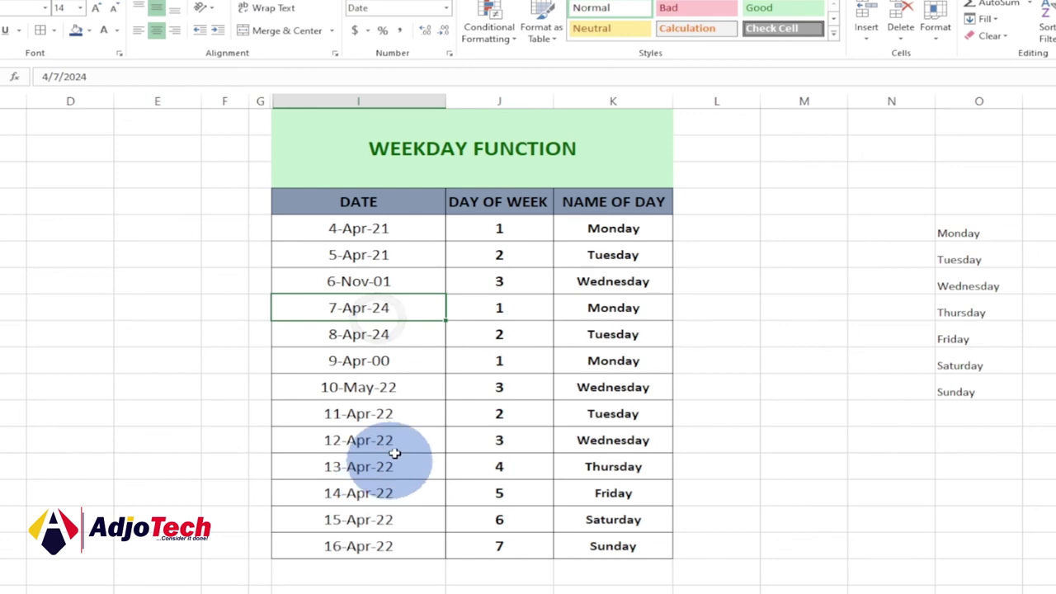
click(495, 228)
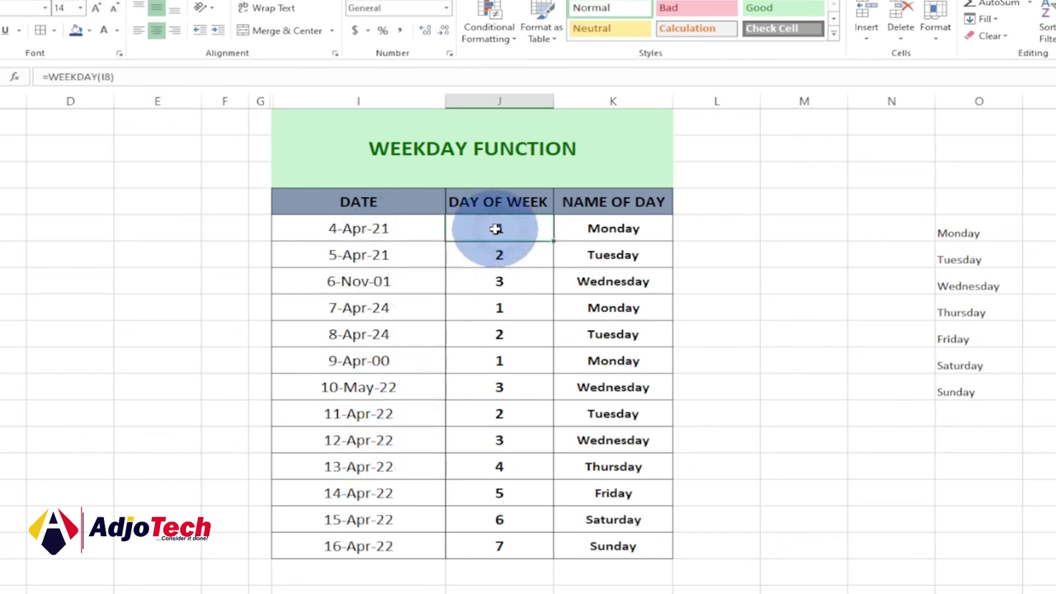
- Change the first date's year to 2027, then 2028, so it shows 3 and Wednesday
double_click(401, 228)
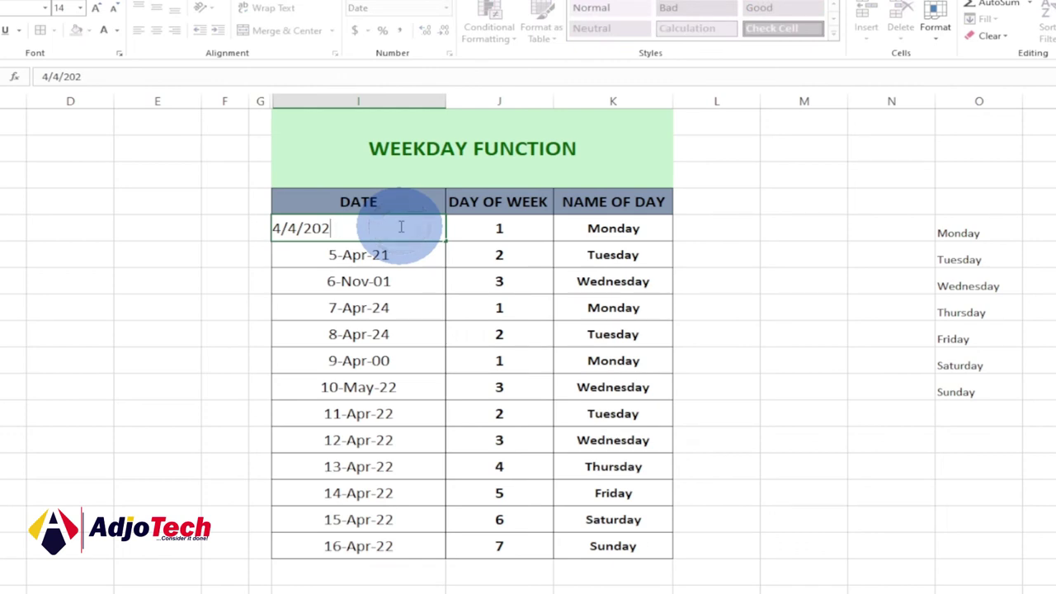
key(Return)
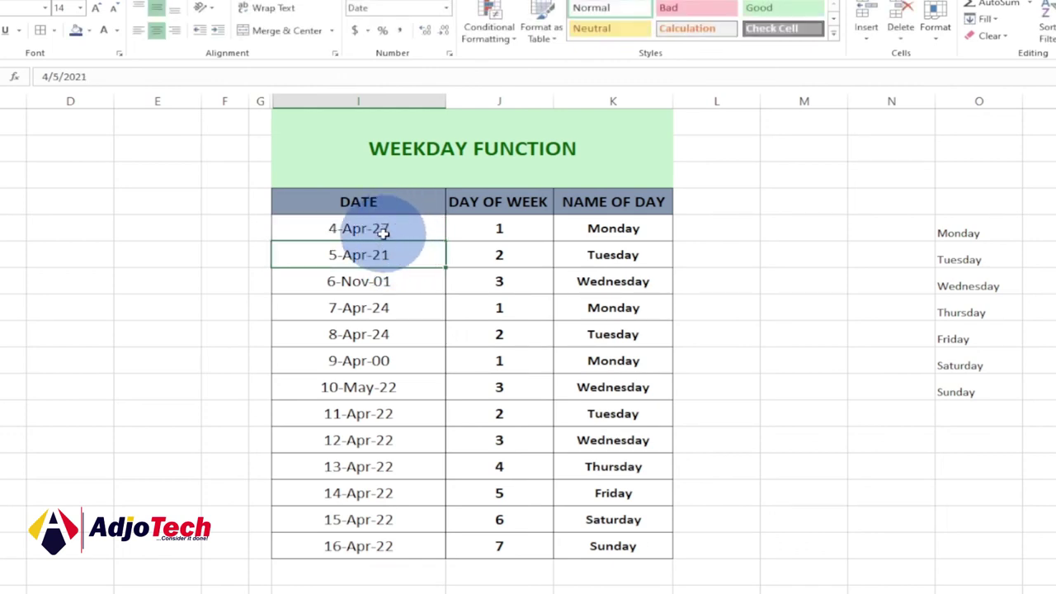
double_click(390, 229)
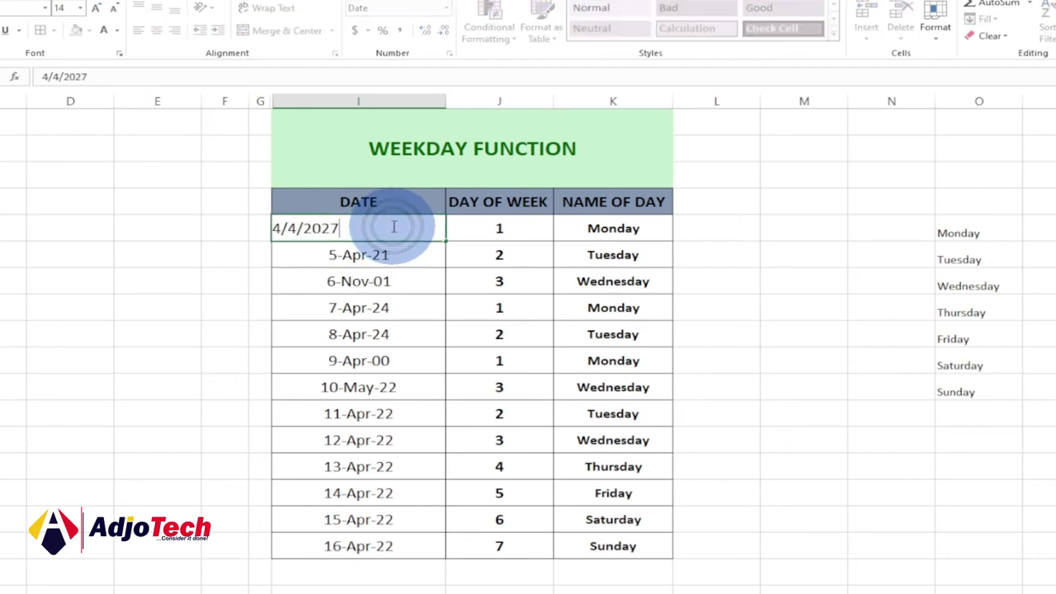
key(Return)
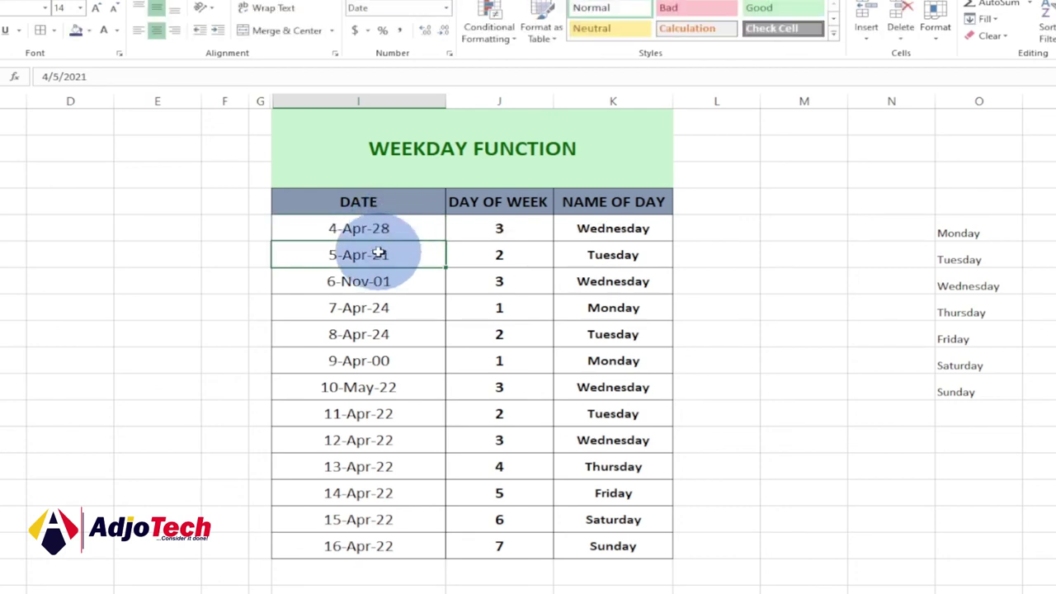
double_click(387, 229)
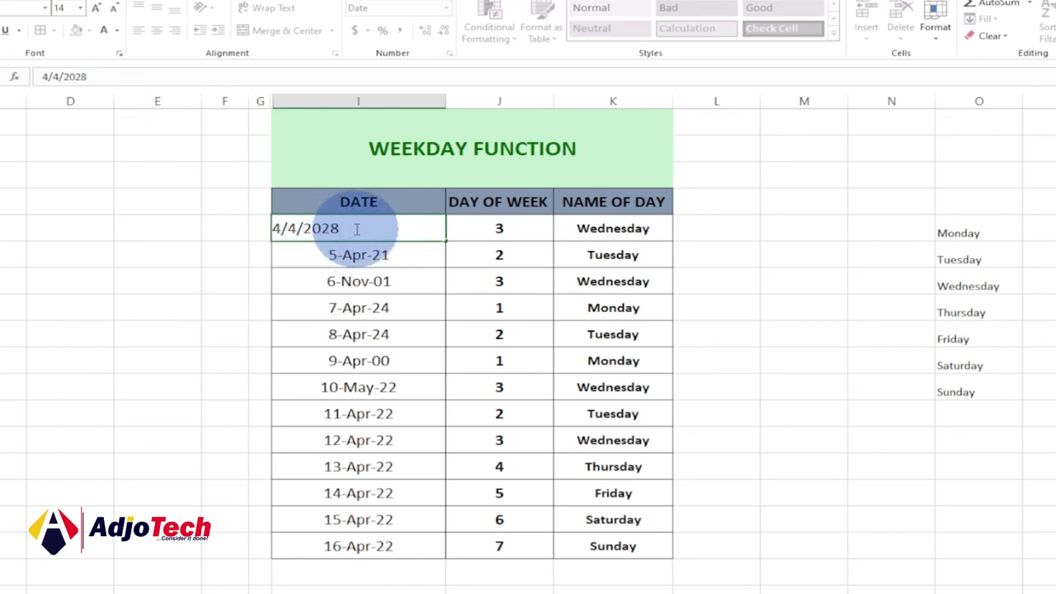
key(Return)
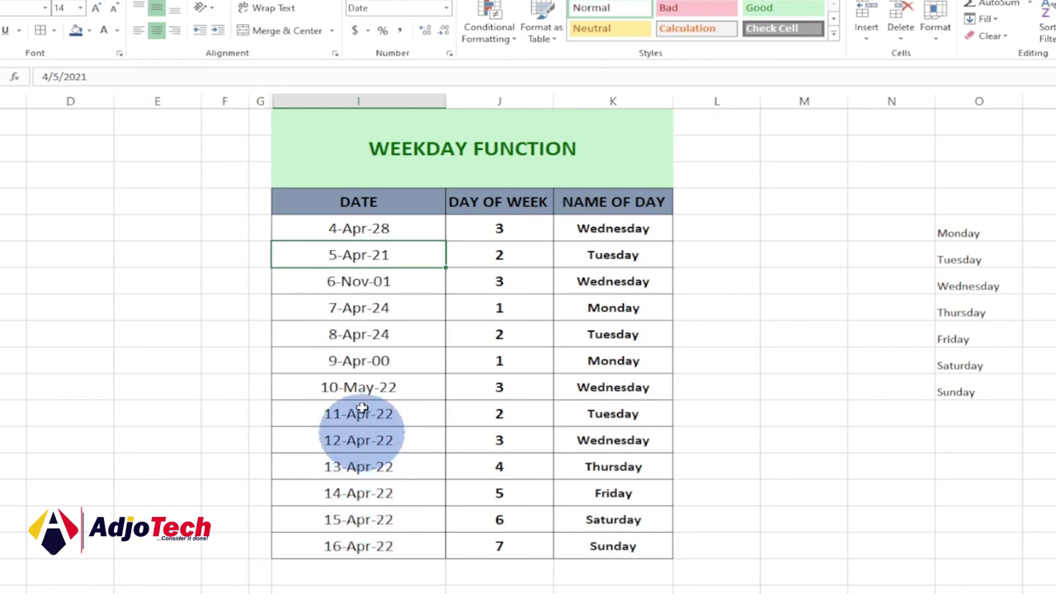
double_click(400, 522)
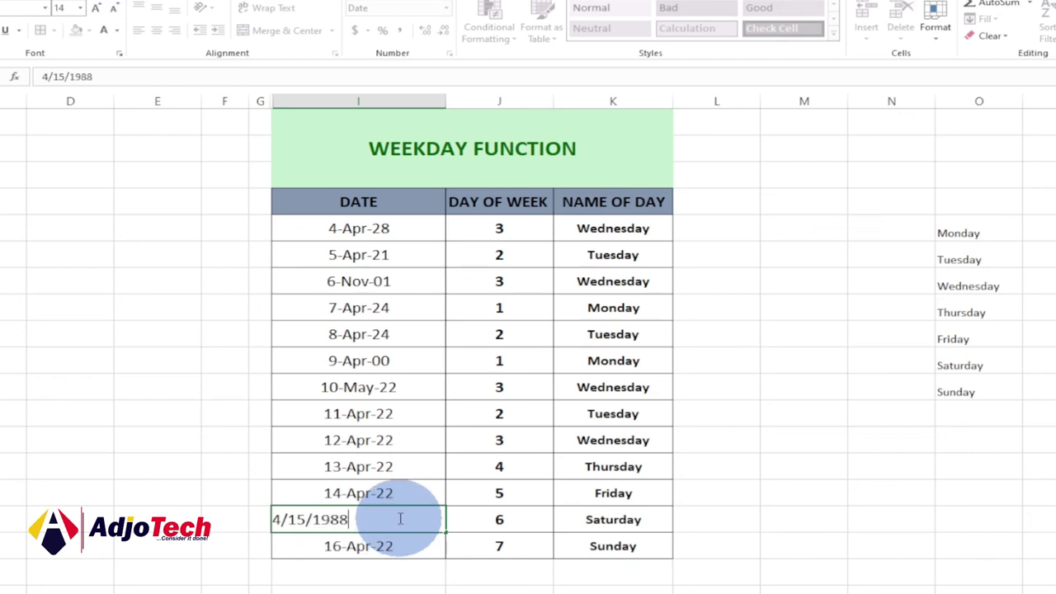
- Set the April 15 date to 1988, then 1989, and confirm 7 and Sunday
key(Return)
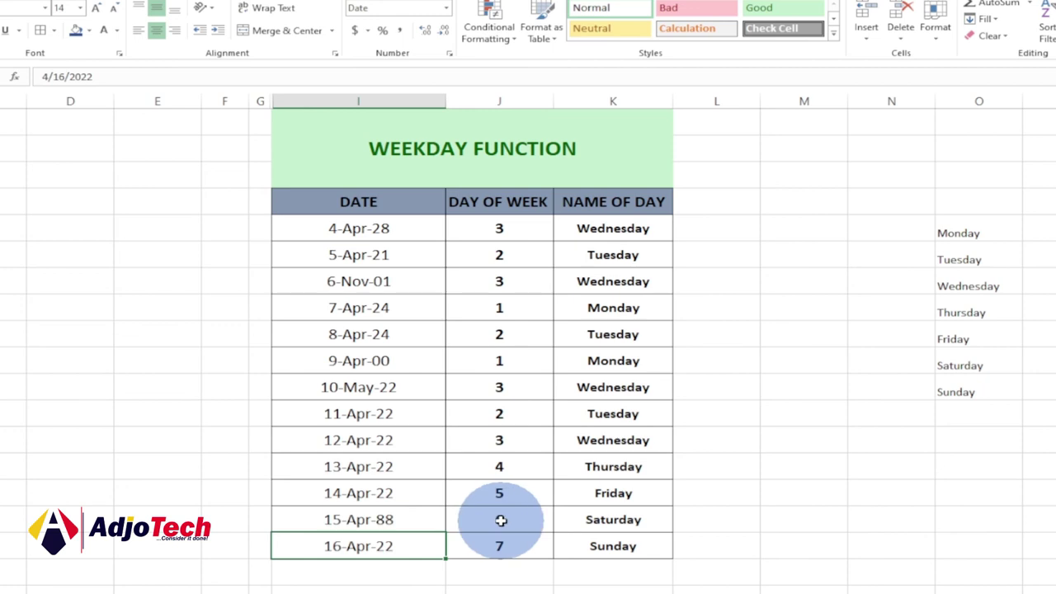
double_click(395, 519)
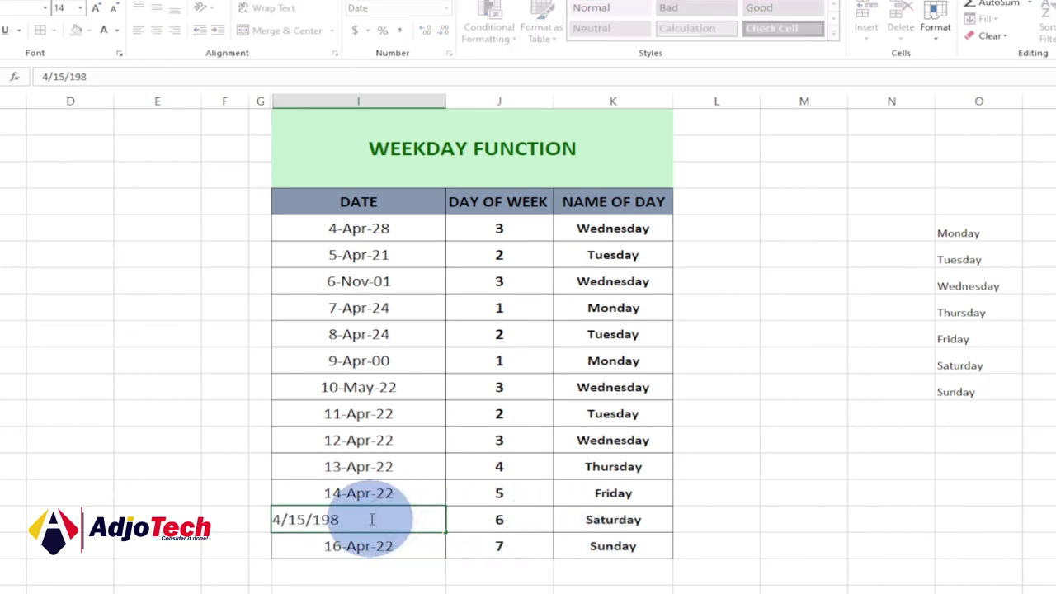
text(9)
key(Return)
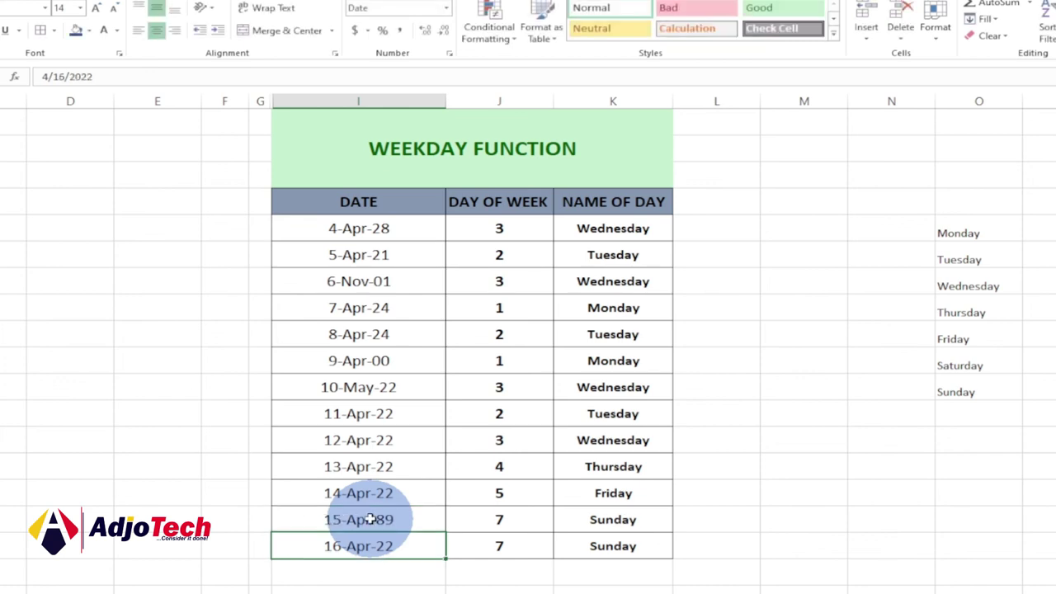
click(495, 523)
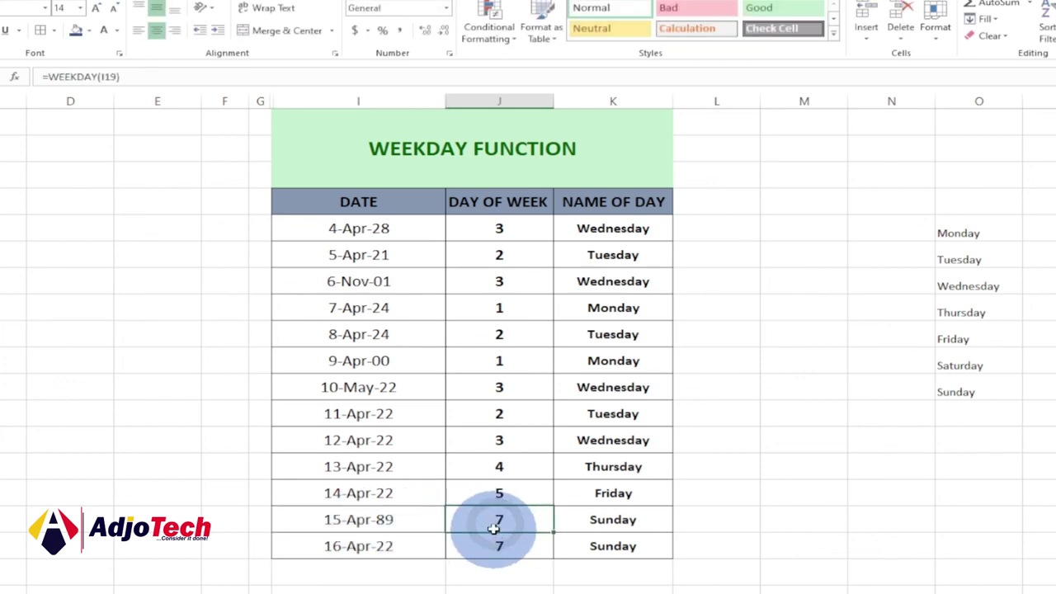
click(610, 520)
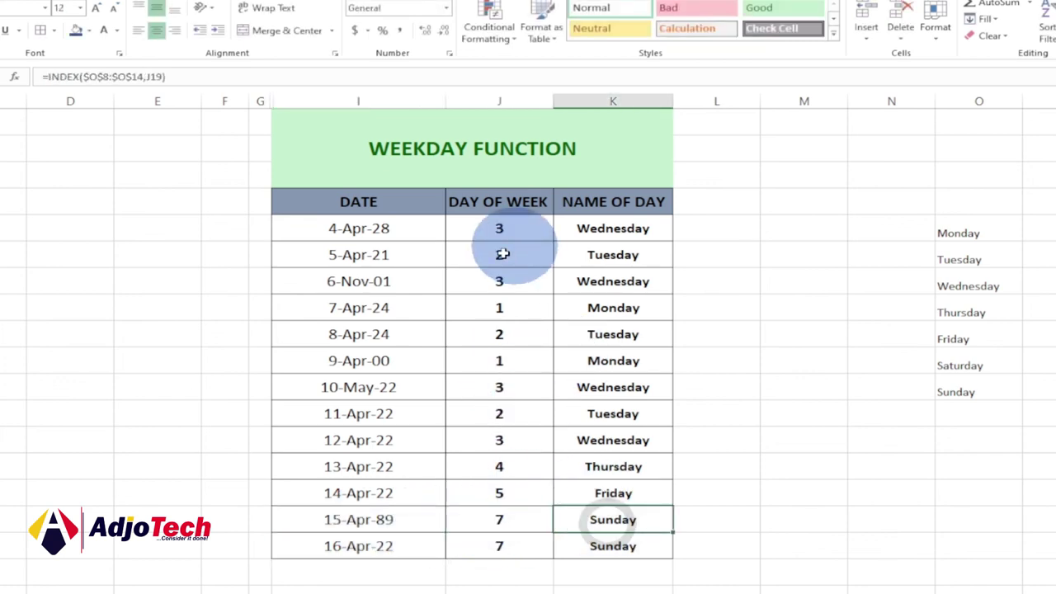